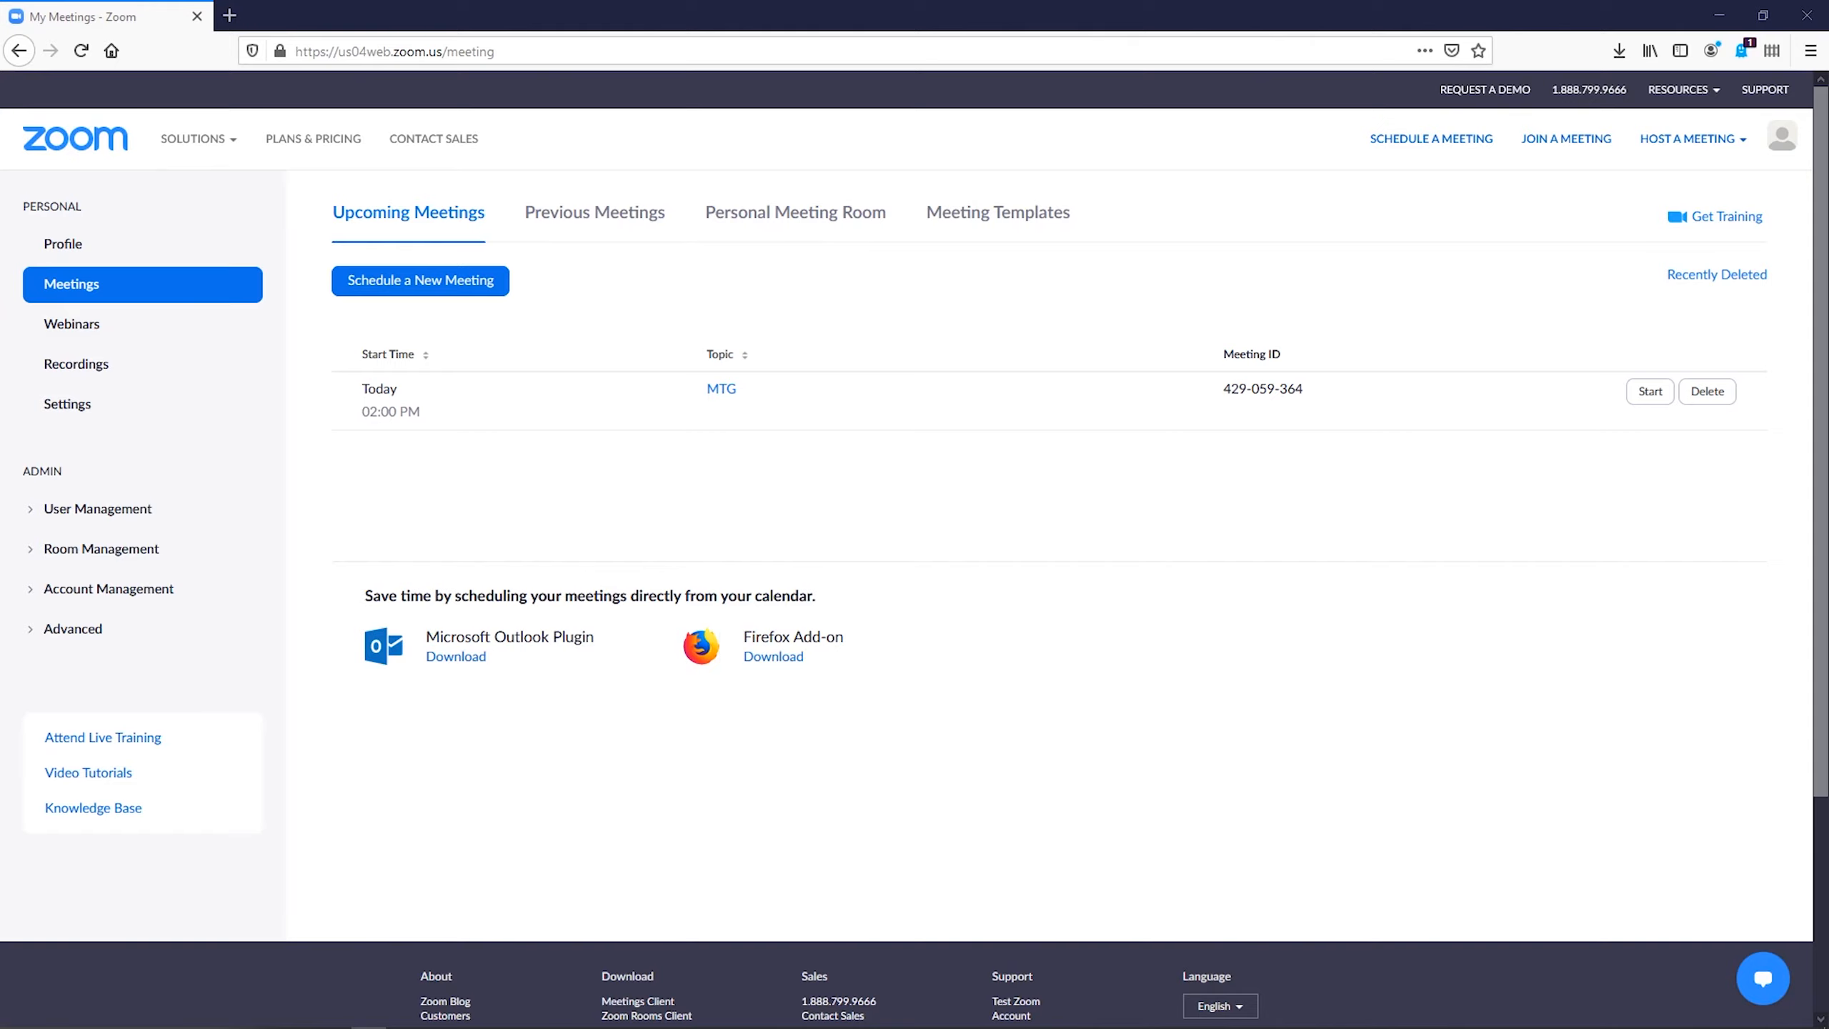
Start scheduling a new meeting with the topic "JFM Group".
left_click(486, 284)
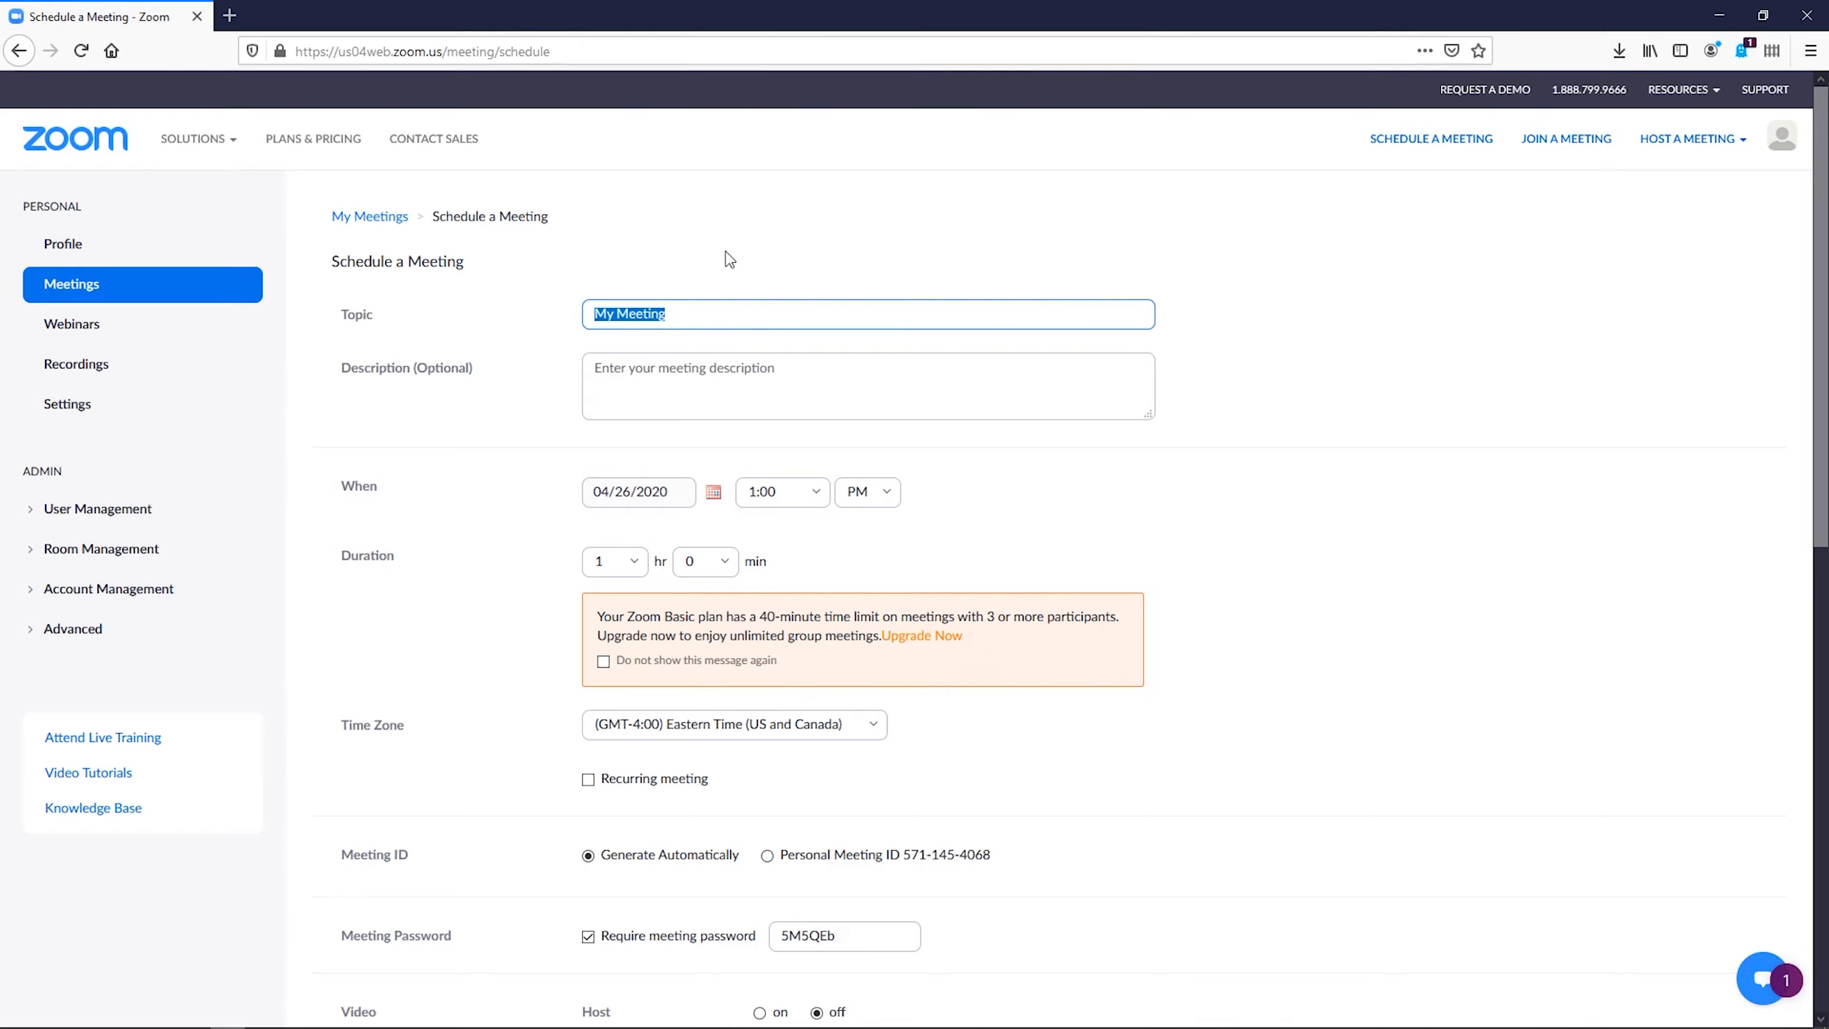
type("J")
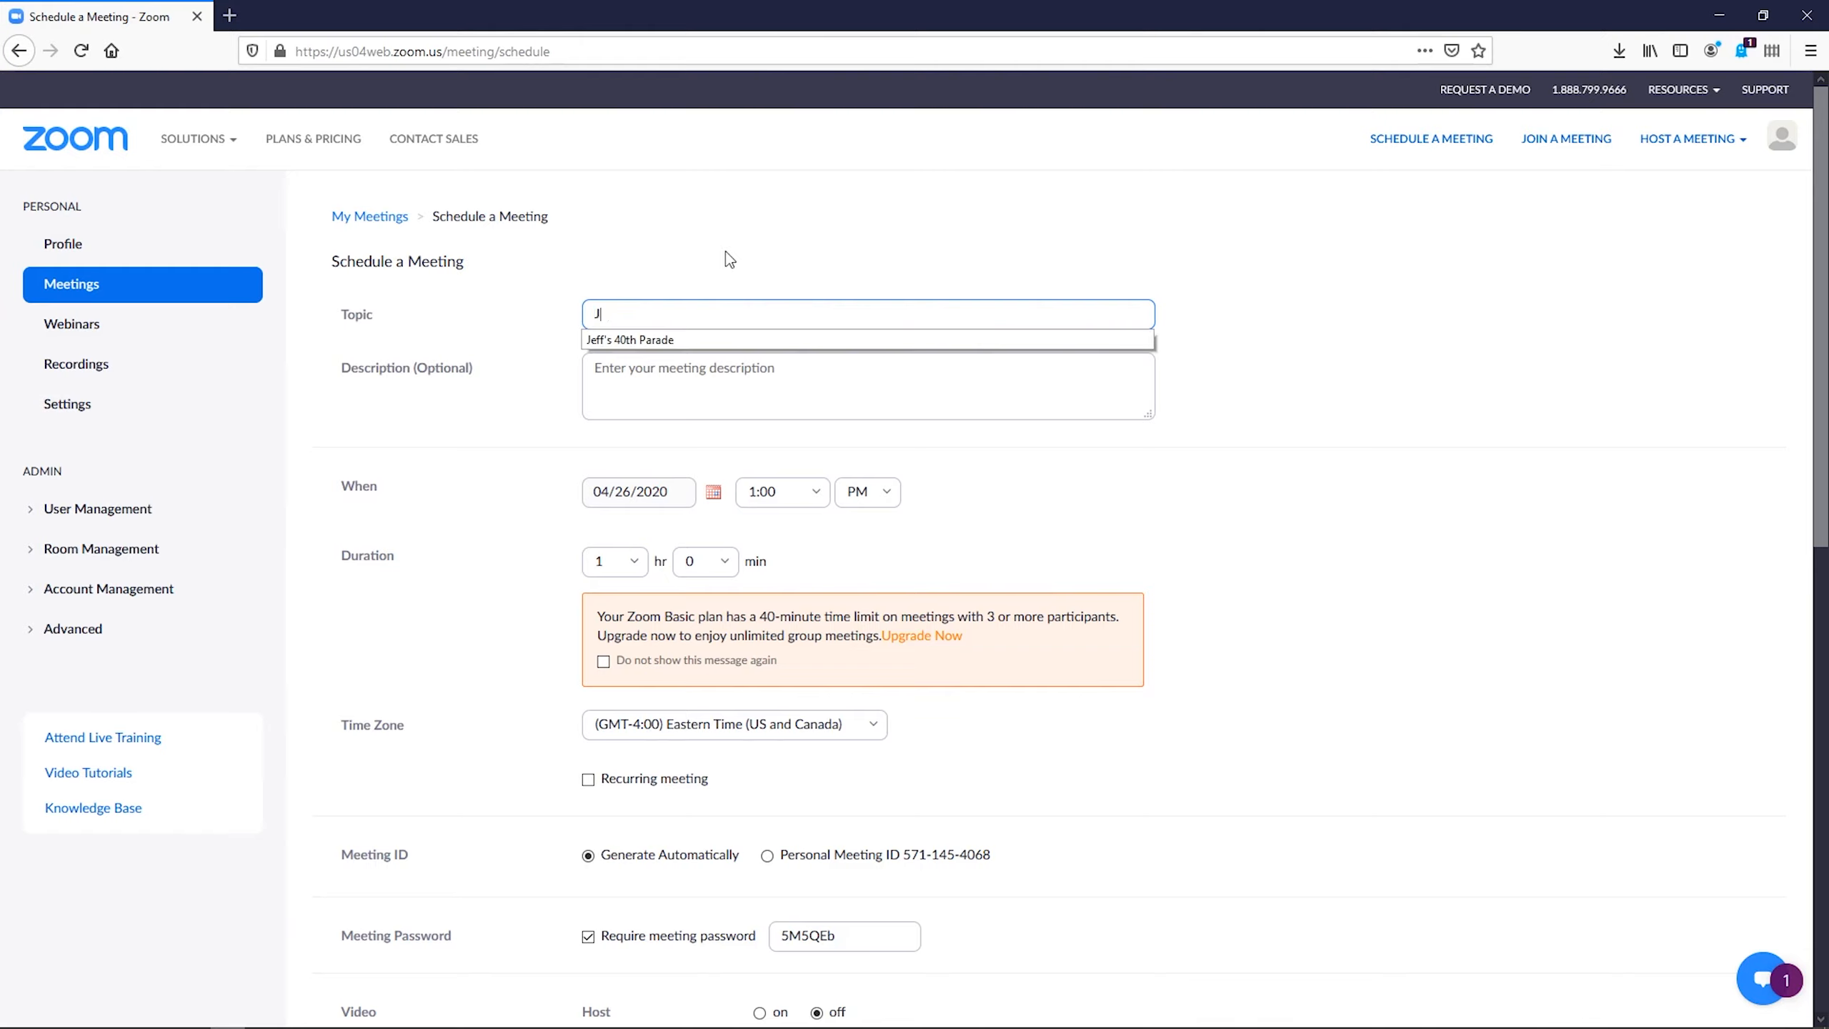
type("FM Group")
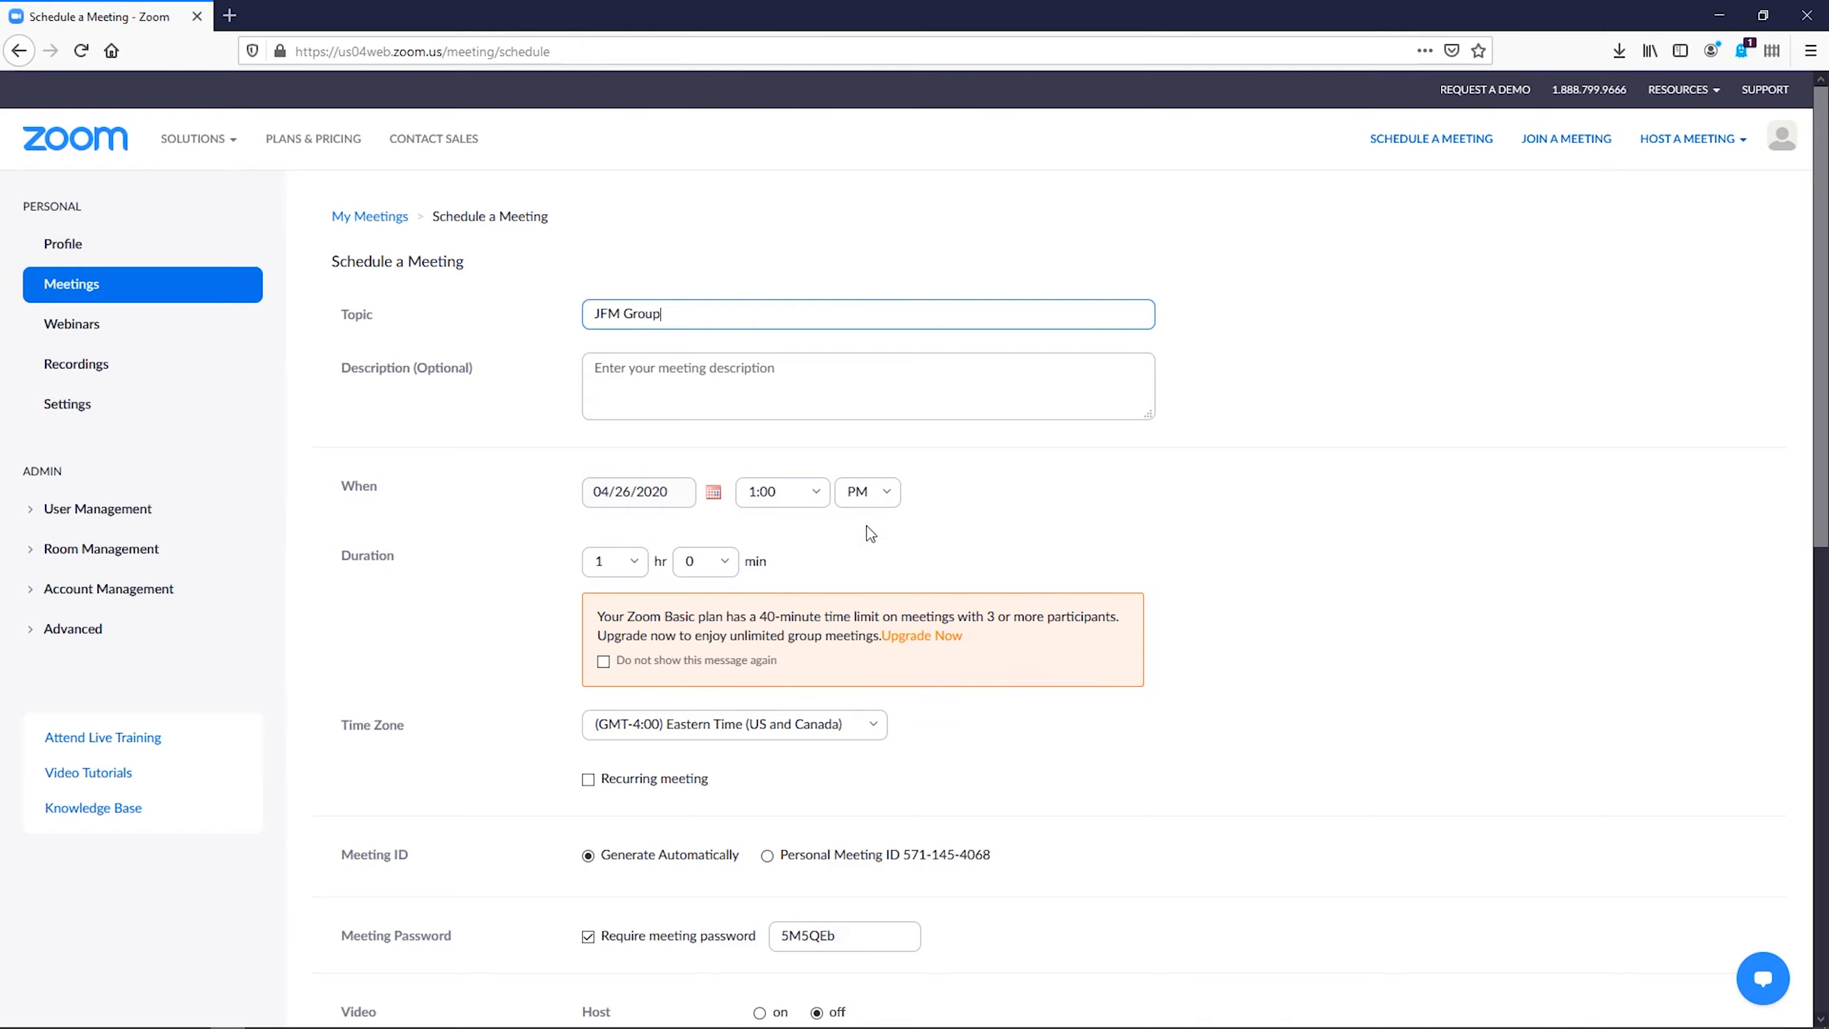
Set the meeting date to 04/29/2020 and its duration to 2 hours 30 minutes, keeping the Eastern time zone.
left_click(710, 493)
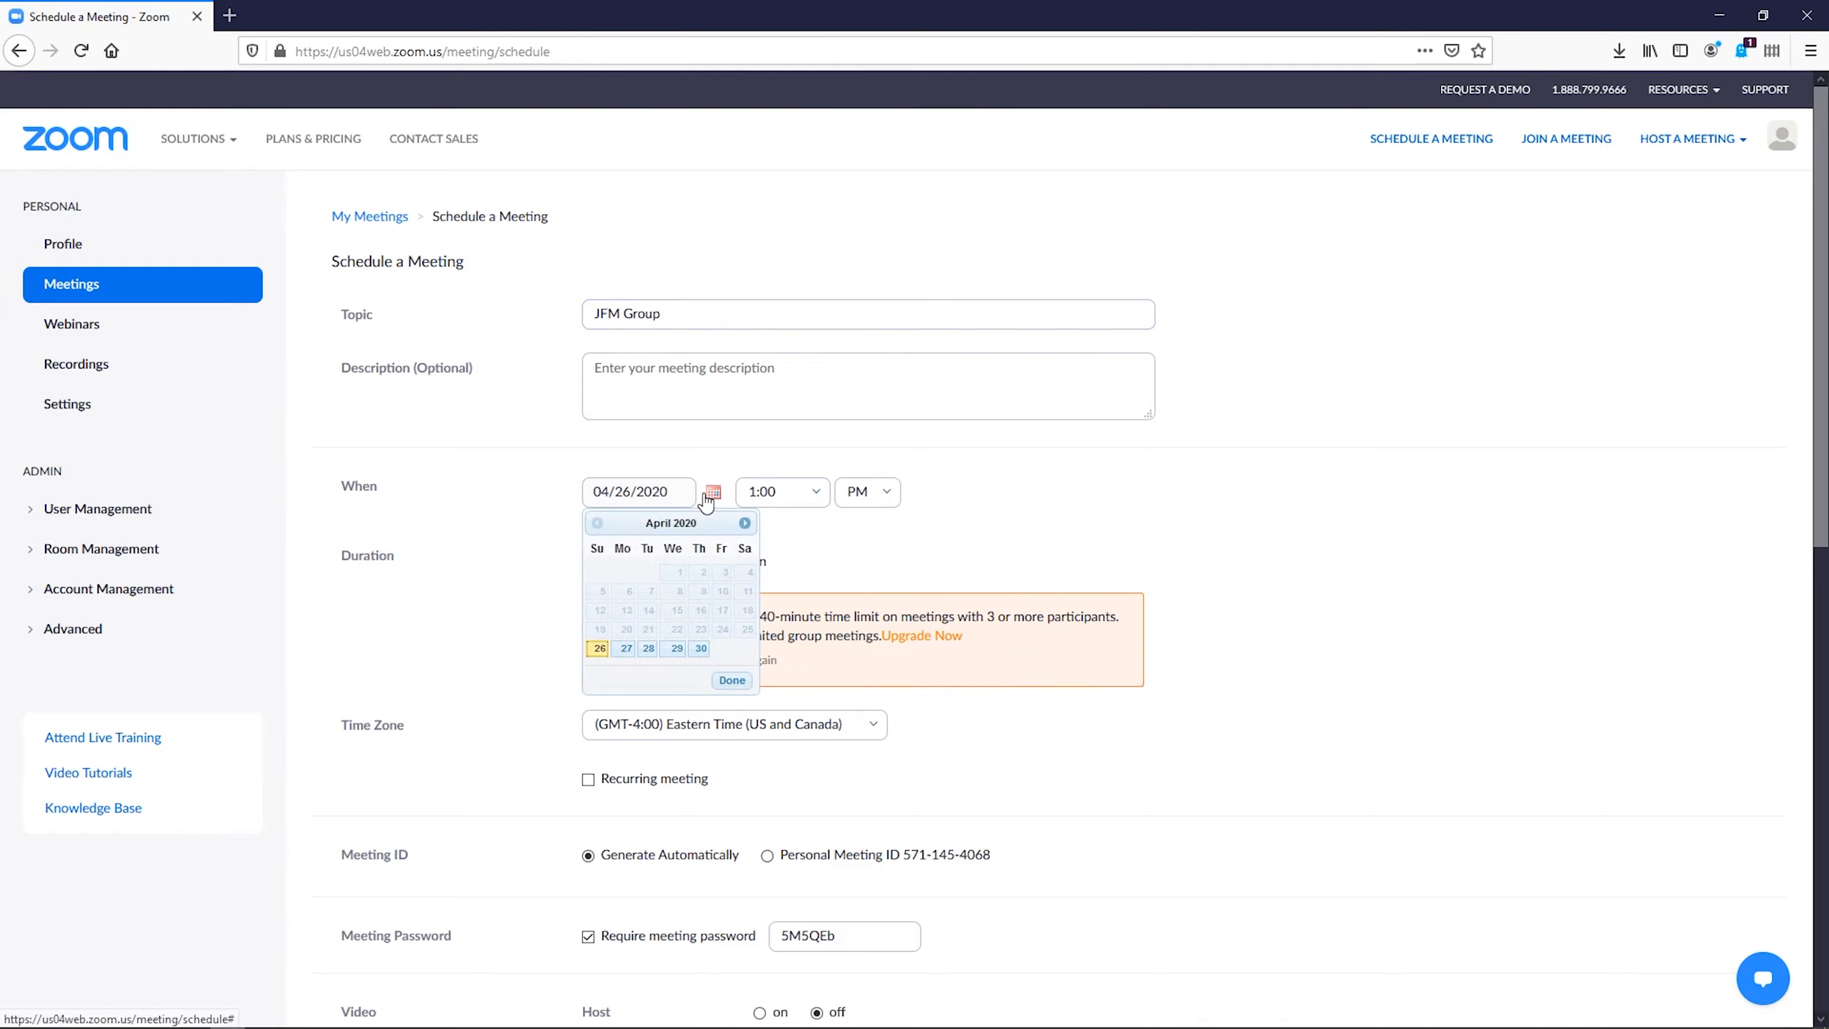
left_click(676, 648)
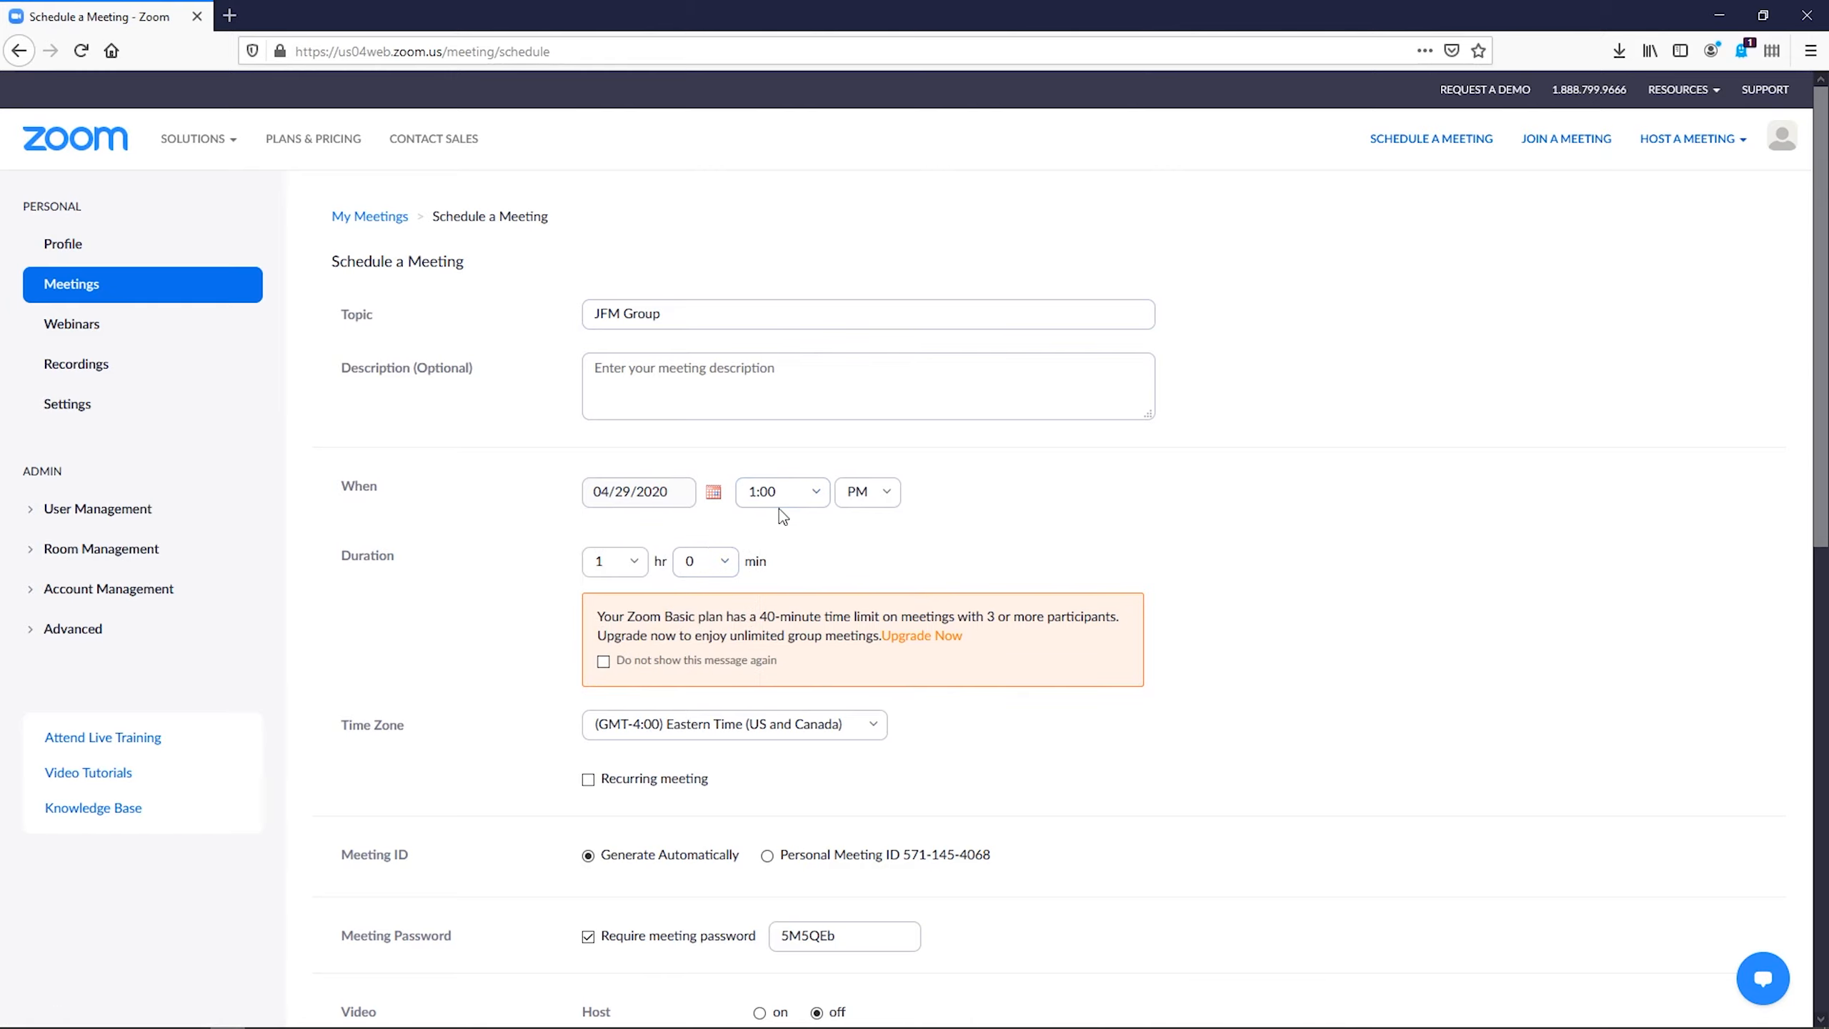
left_click(634, 577)
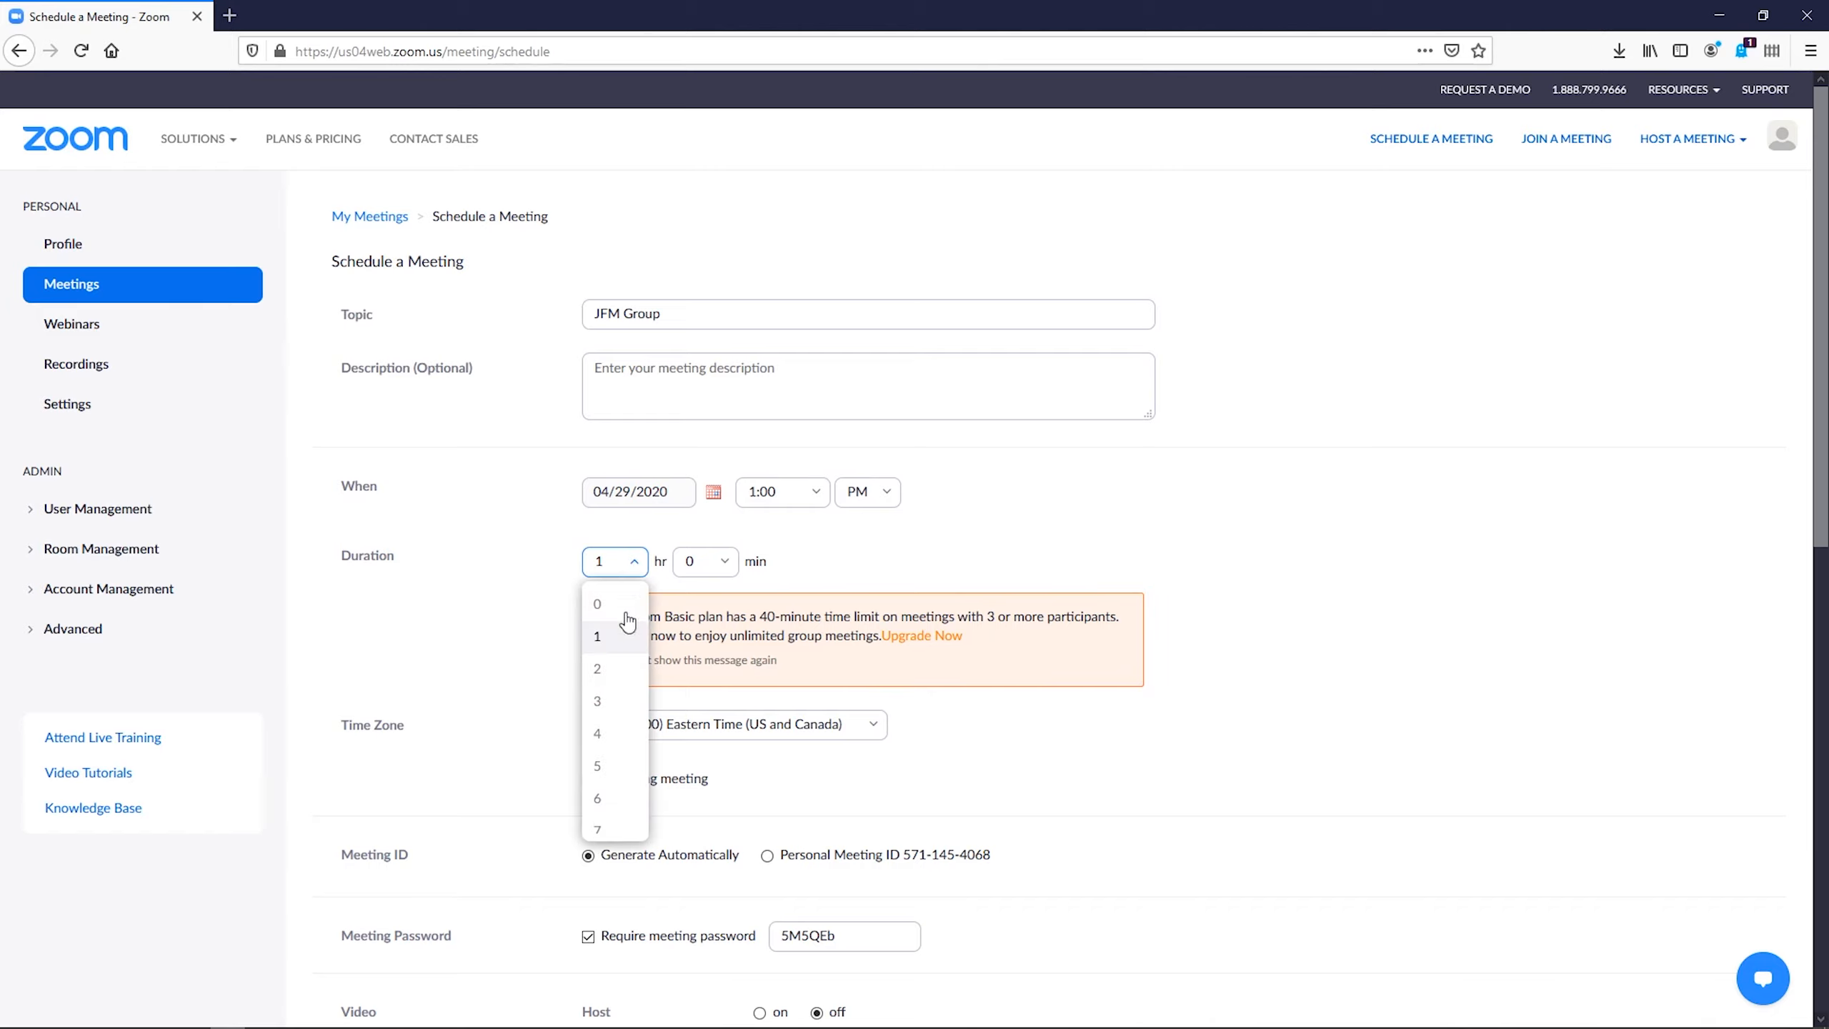
left_click(605, 668)
left_click(703, 563)
left_click(700, 666)
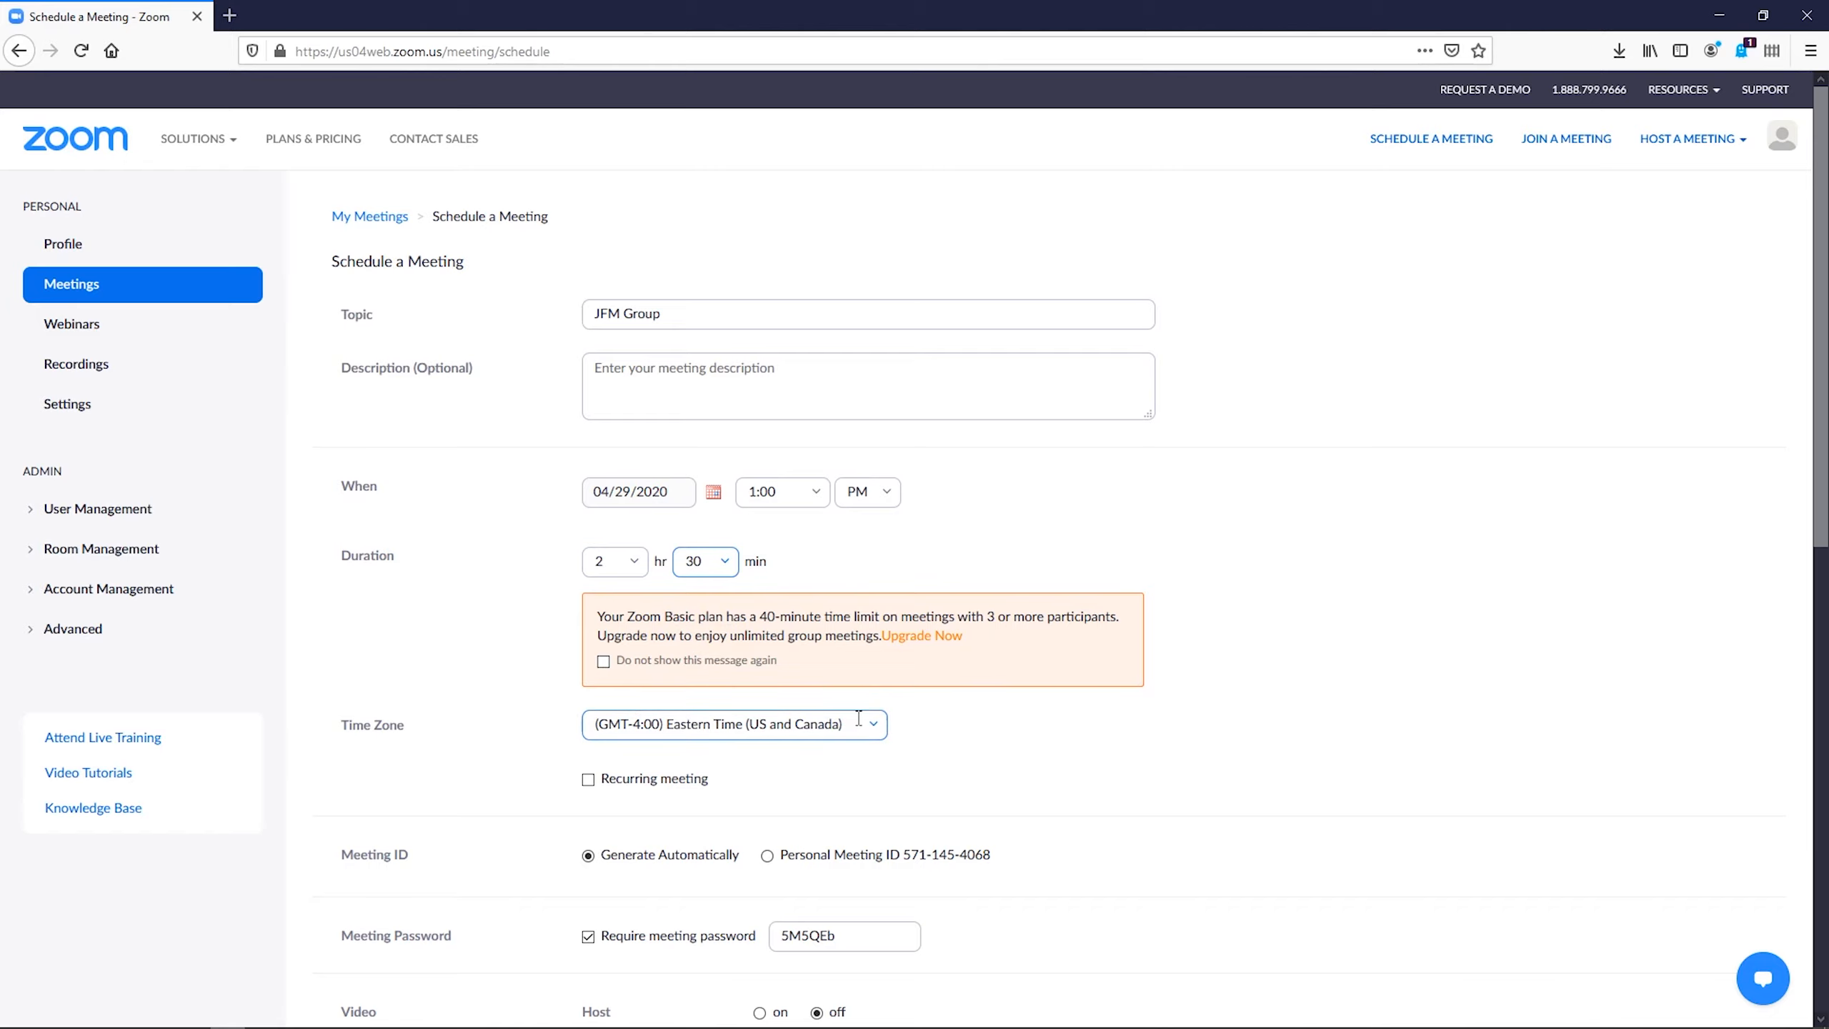
left_click(873, 736)
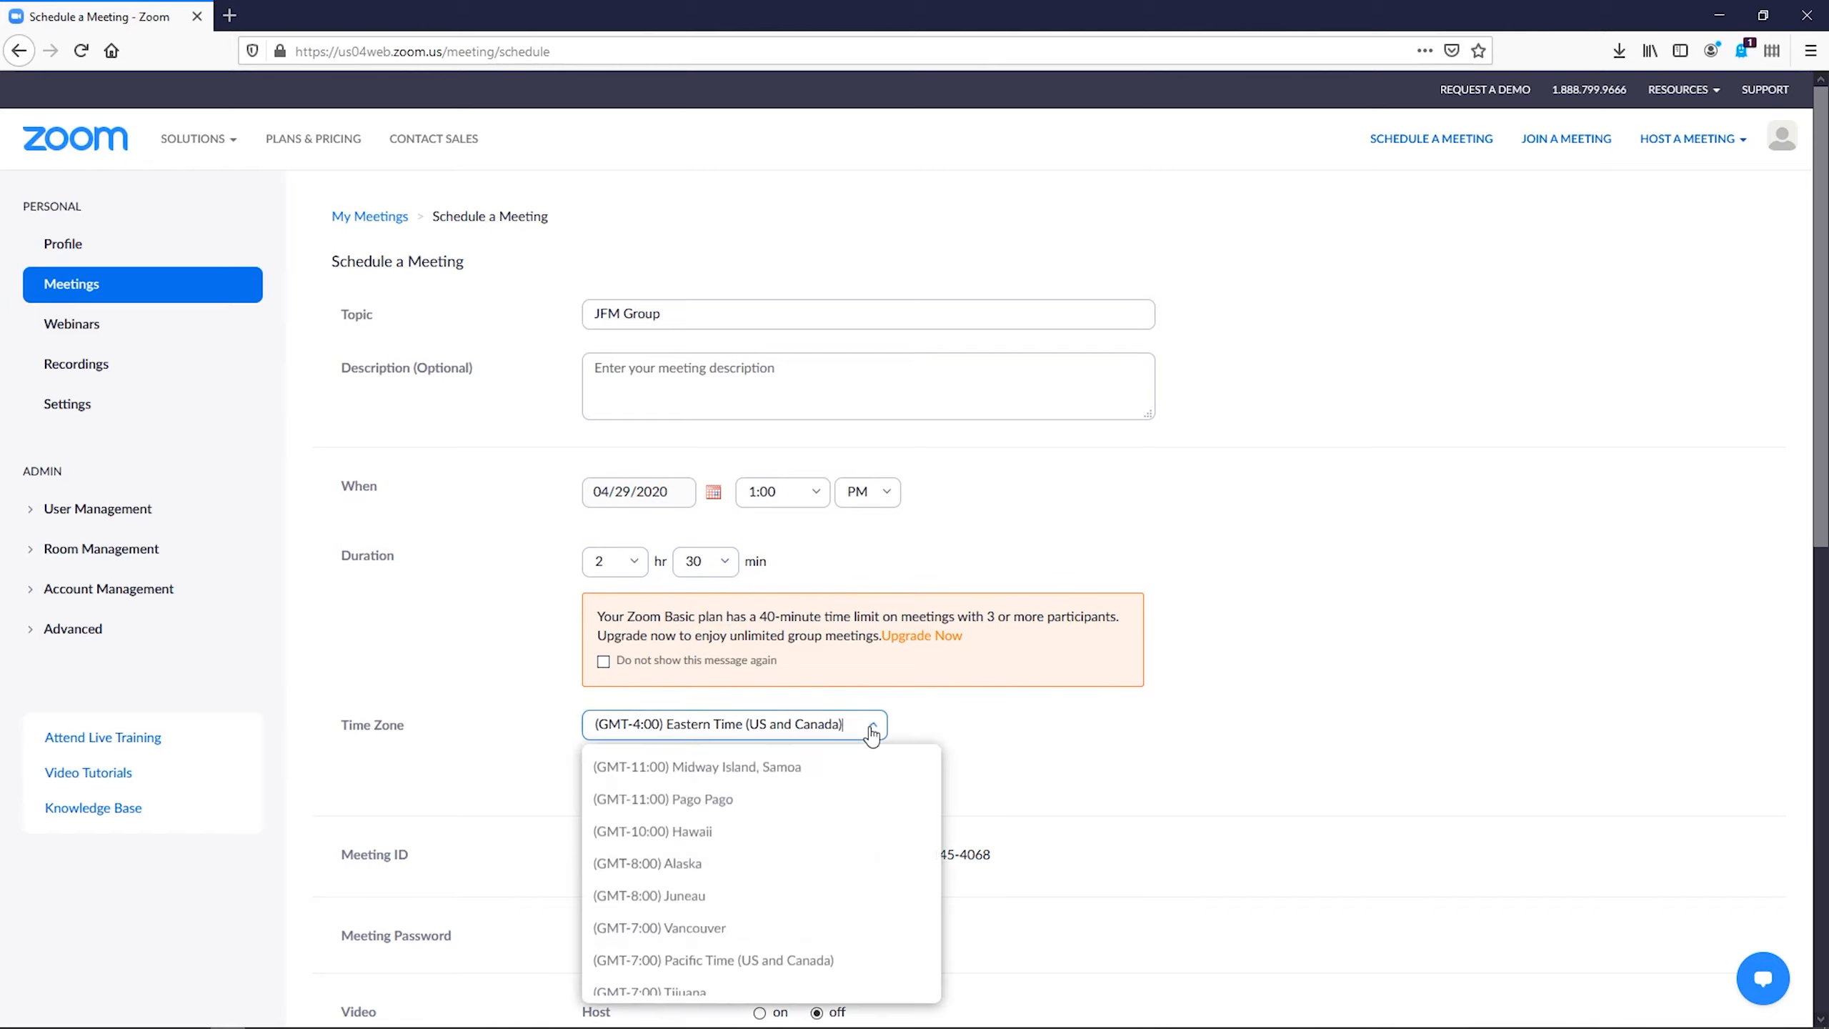
left_click(872, 733)
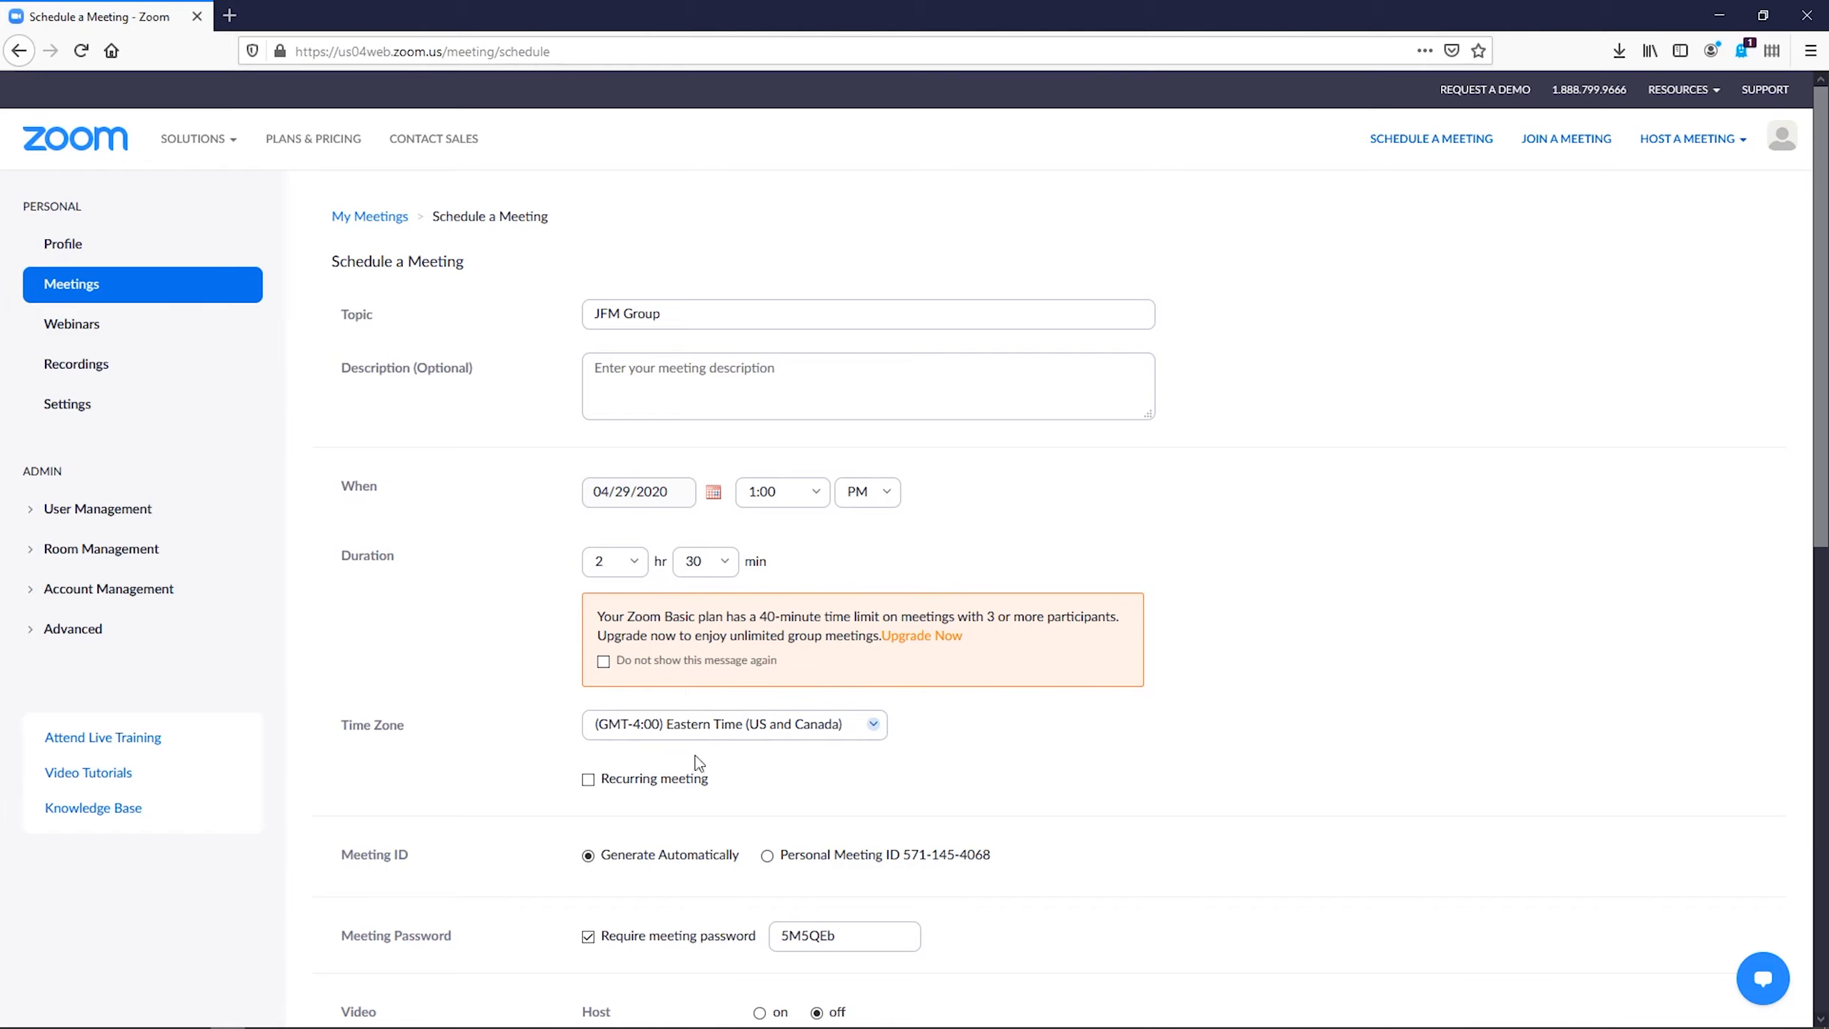
Make the meeting recurring with a weekly recurrence.
left_click(589, 780)
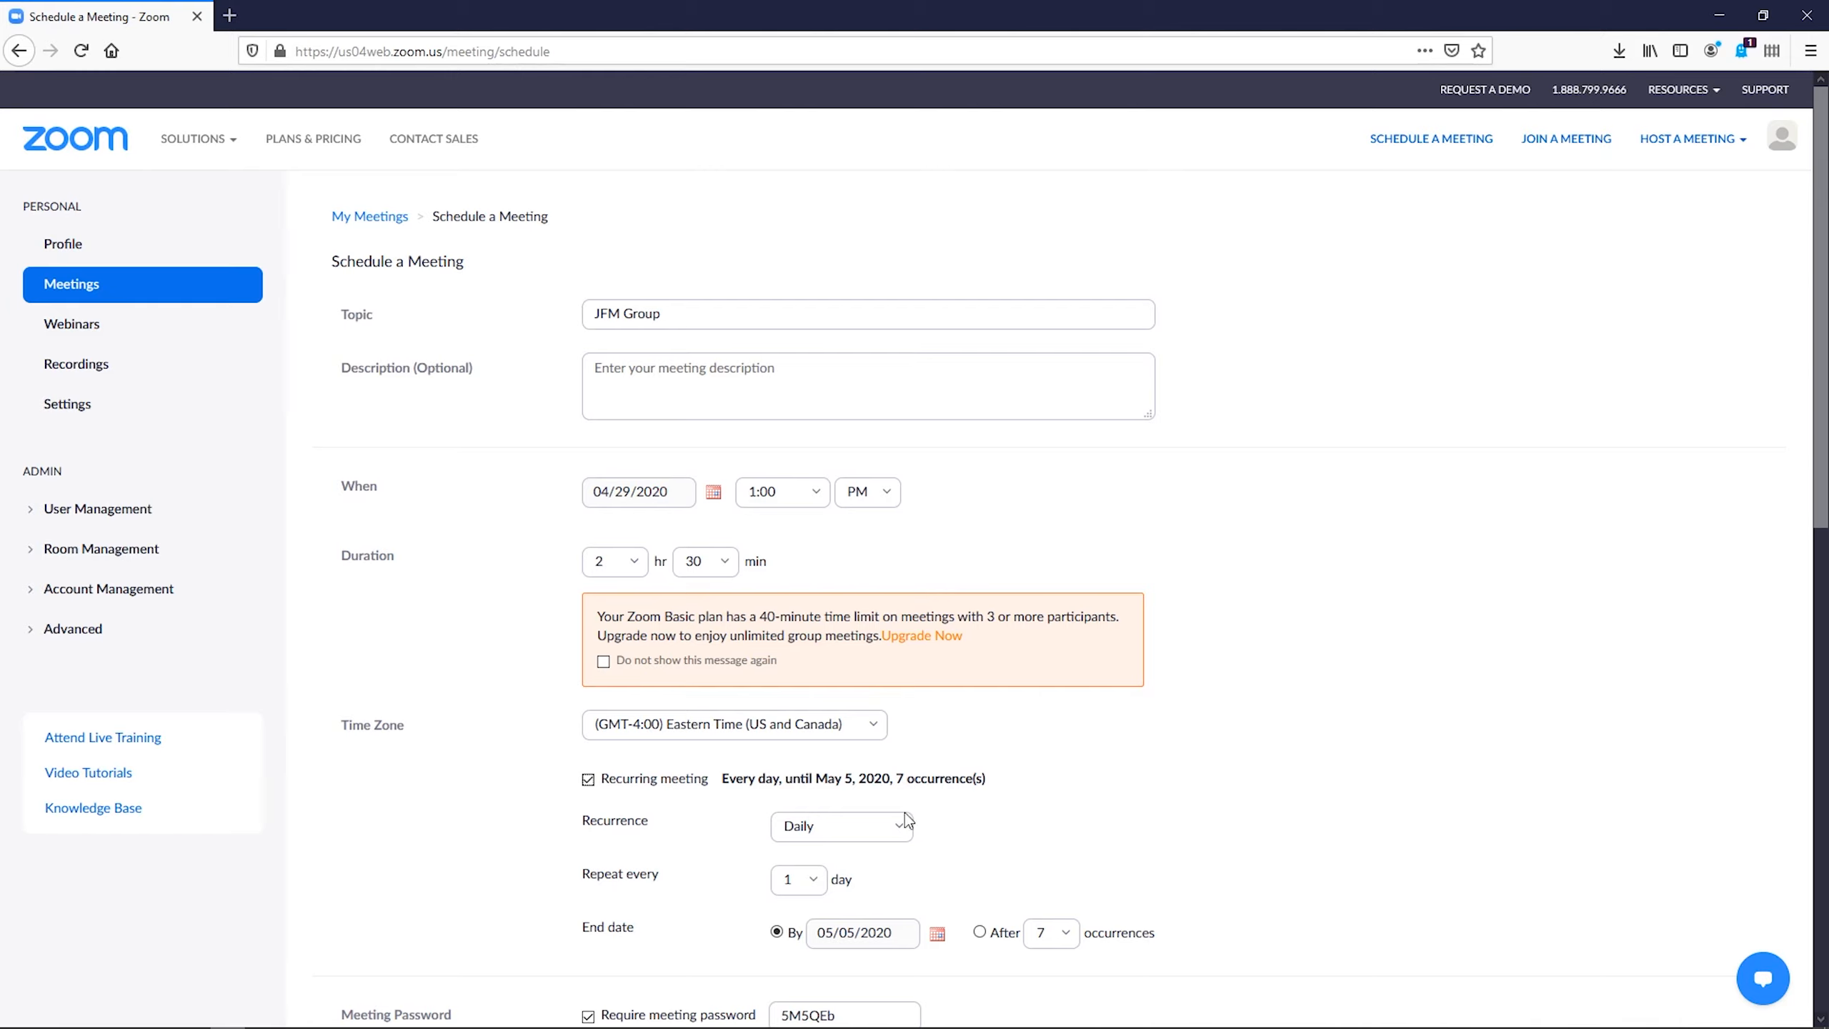
left_click(905, 836)
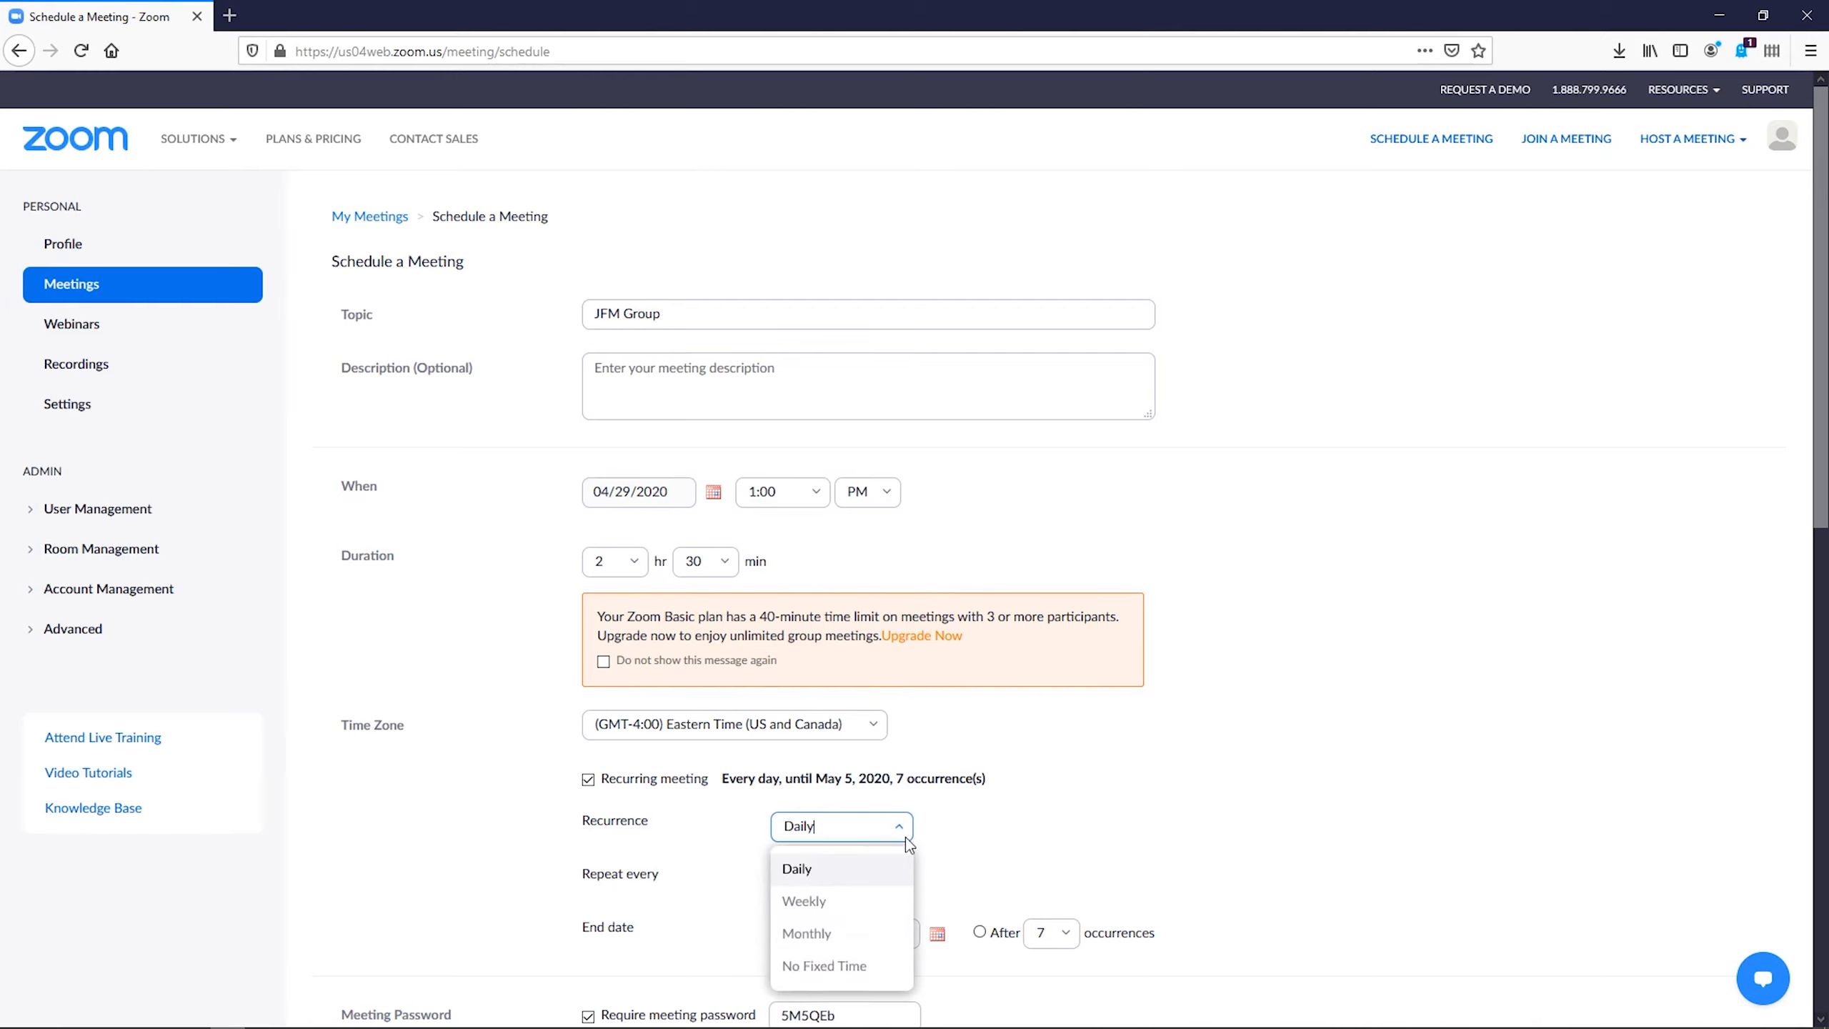
left_click(873, 899)
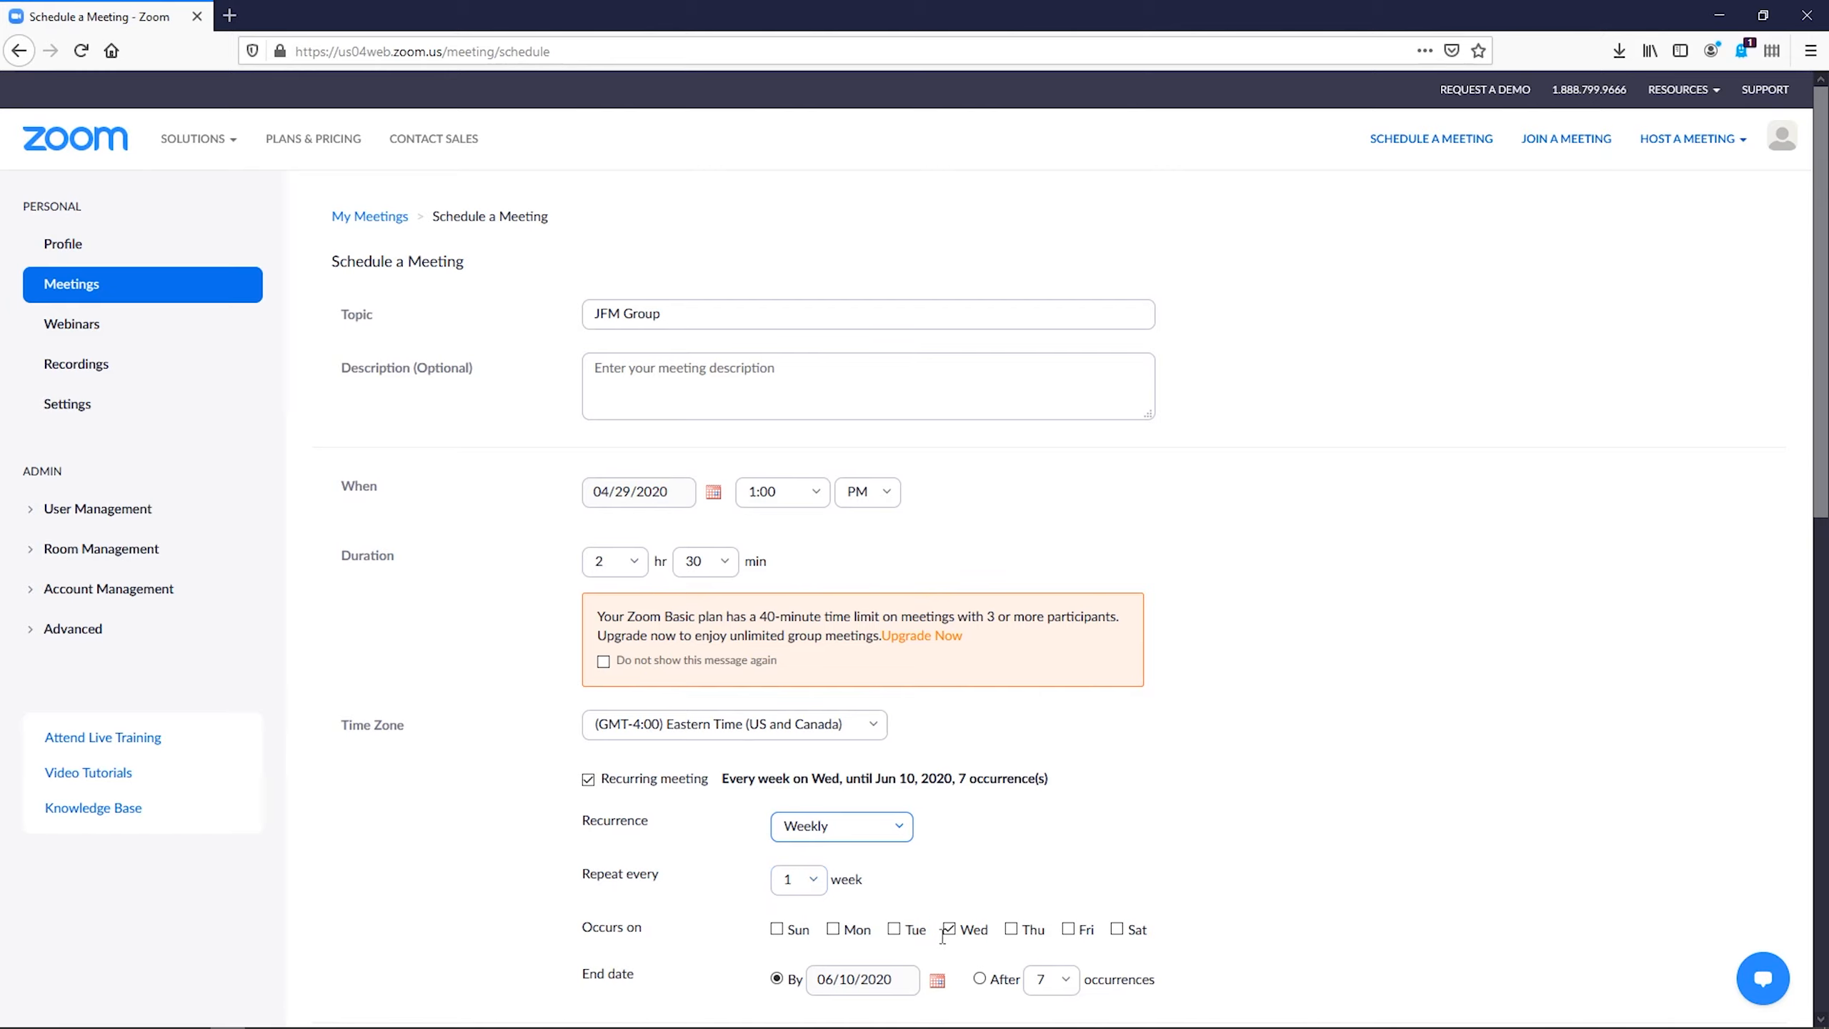
Set the weekly recurrence to end after 8 occurrences instead of by a date.
scroll(995, 960, "down", 2)
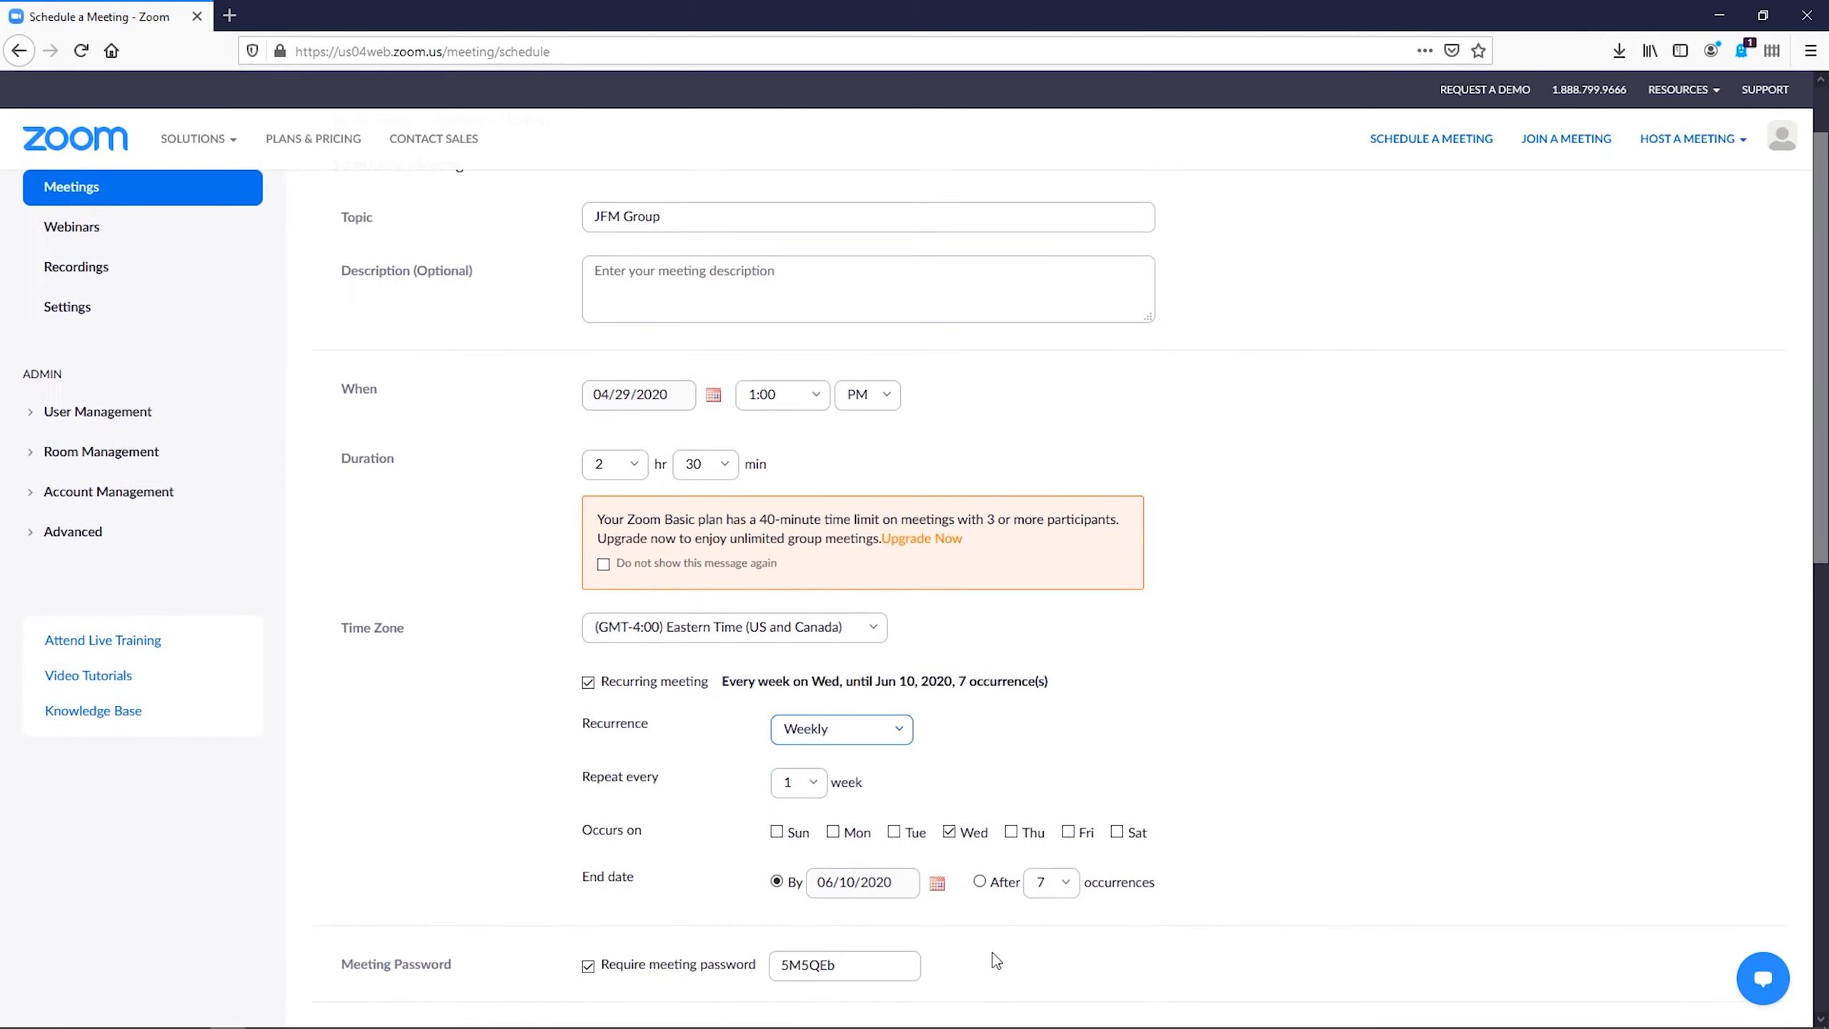
left_click(981, 883)
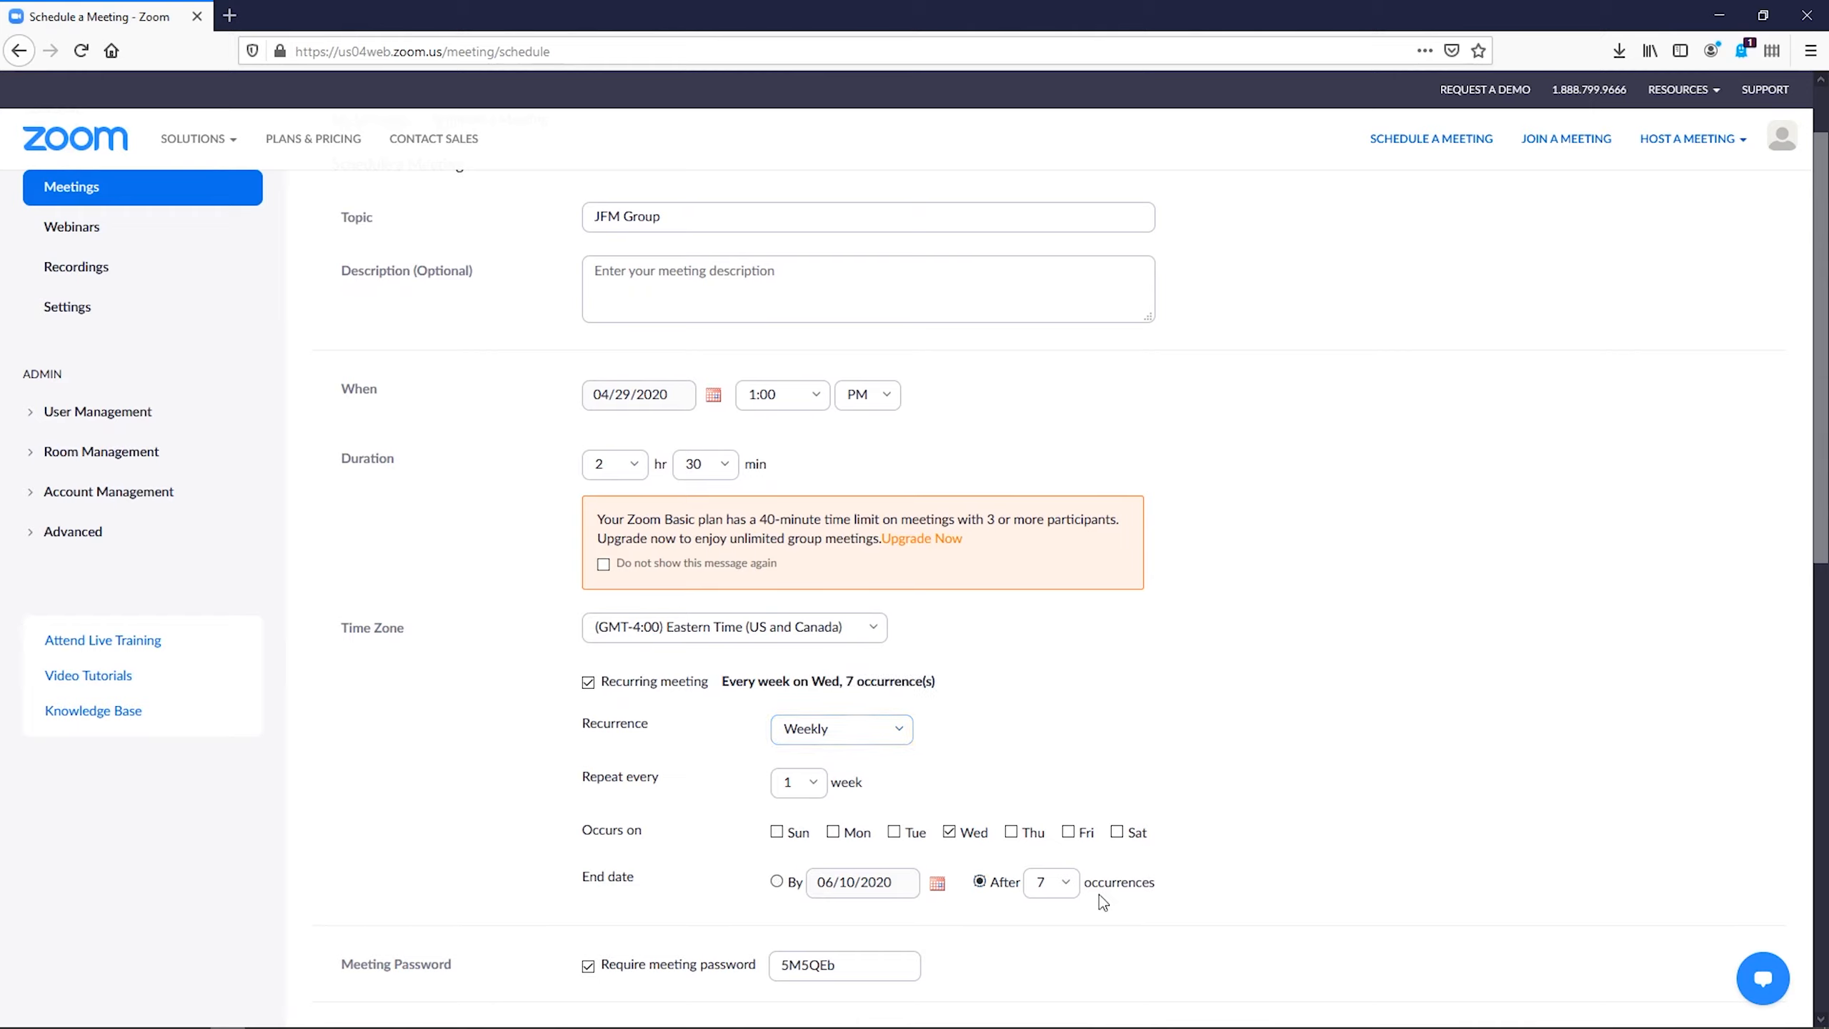
left_click(1057, 883)
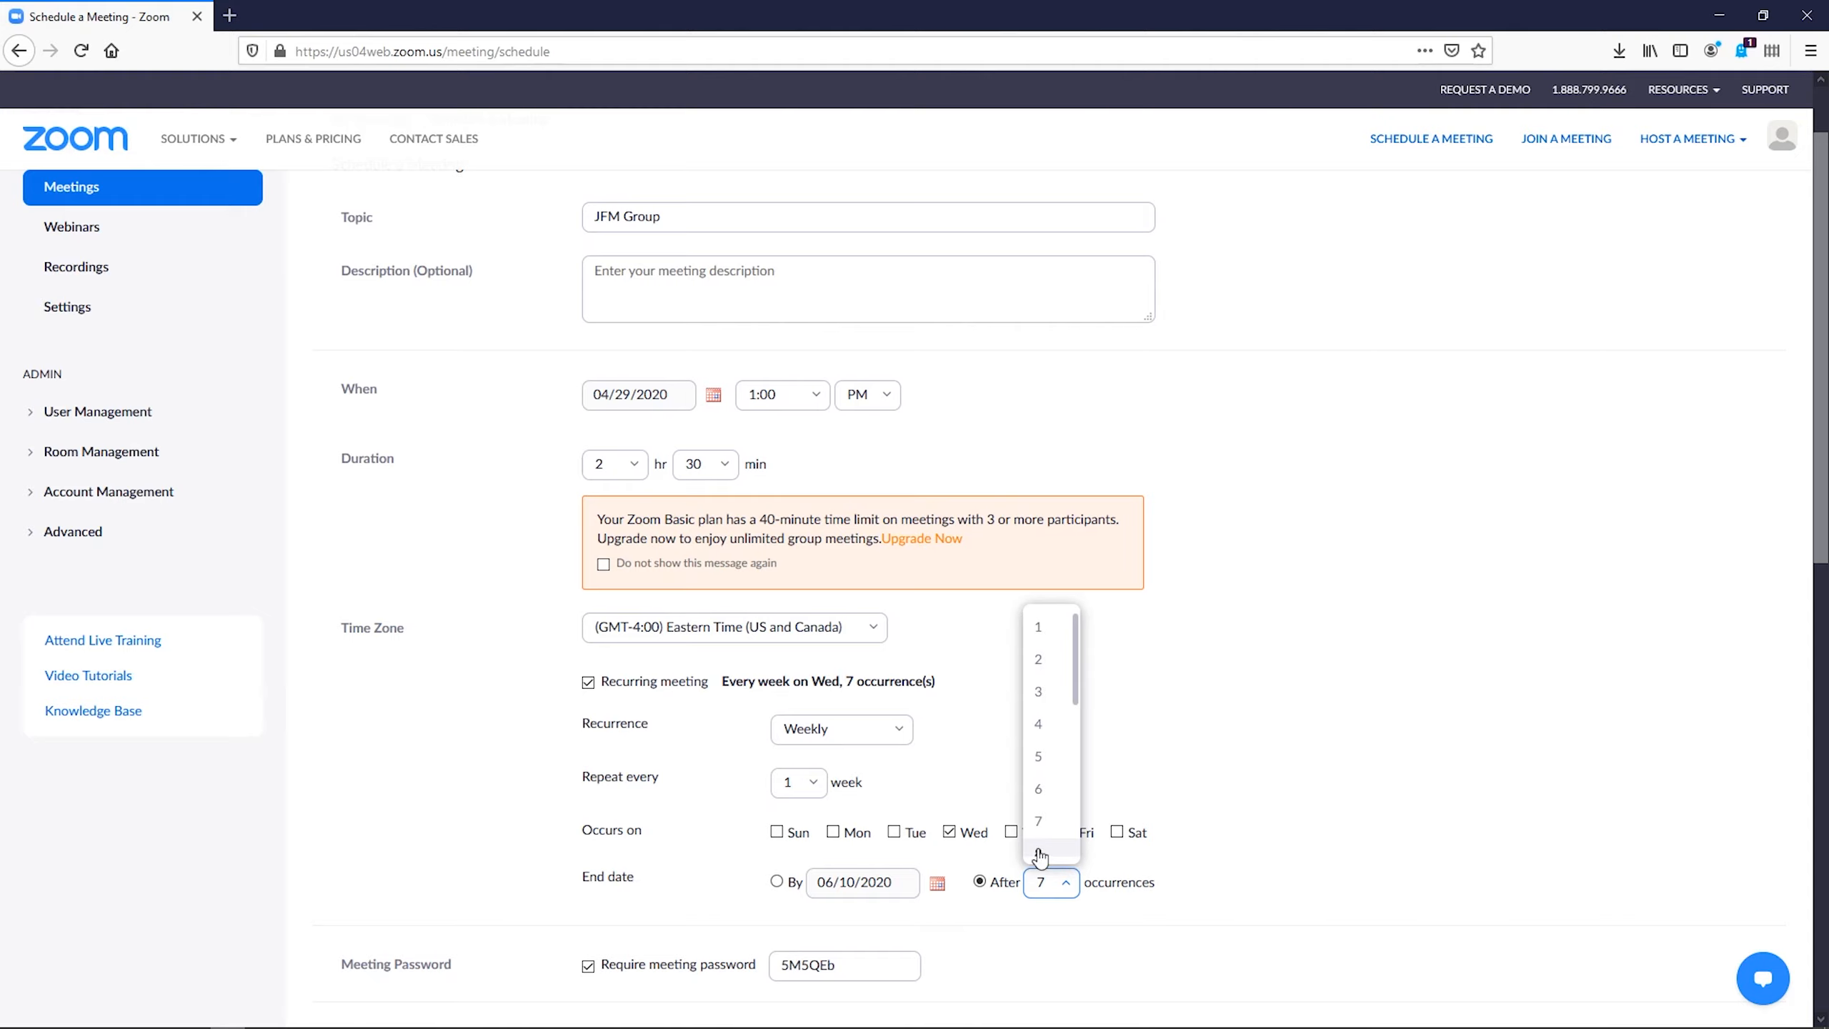
scroll(1050, 854, "down", 2)
left_click(1044, 773)
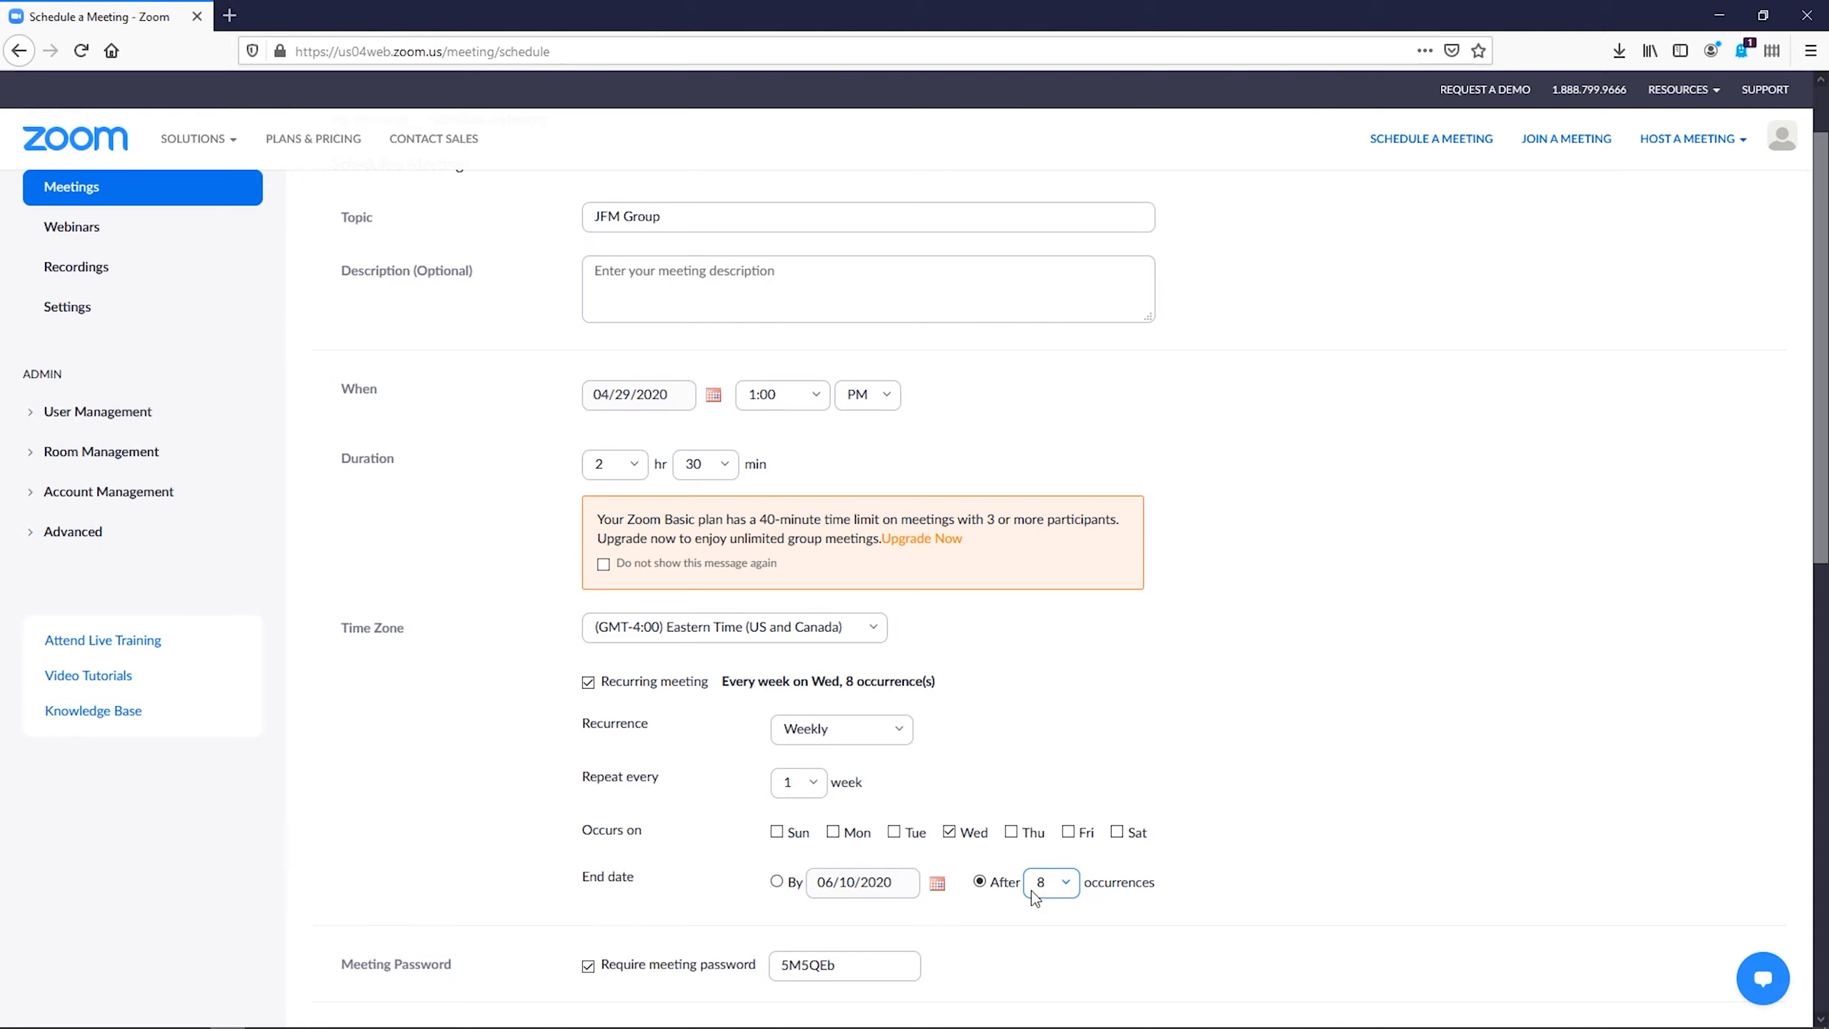
Enable muting participants upon entry in the meeting options and save the meeting.
scroll(1095, 926, "down", 2)
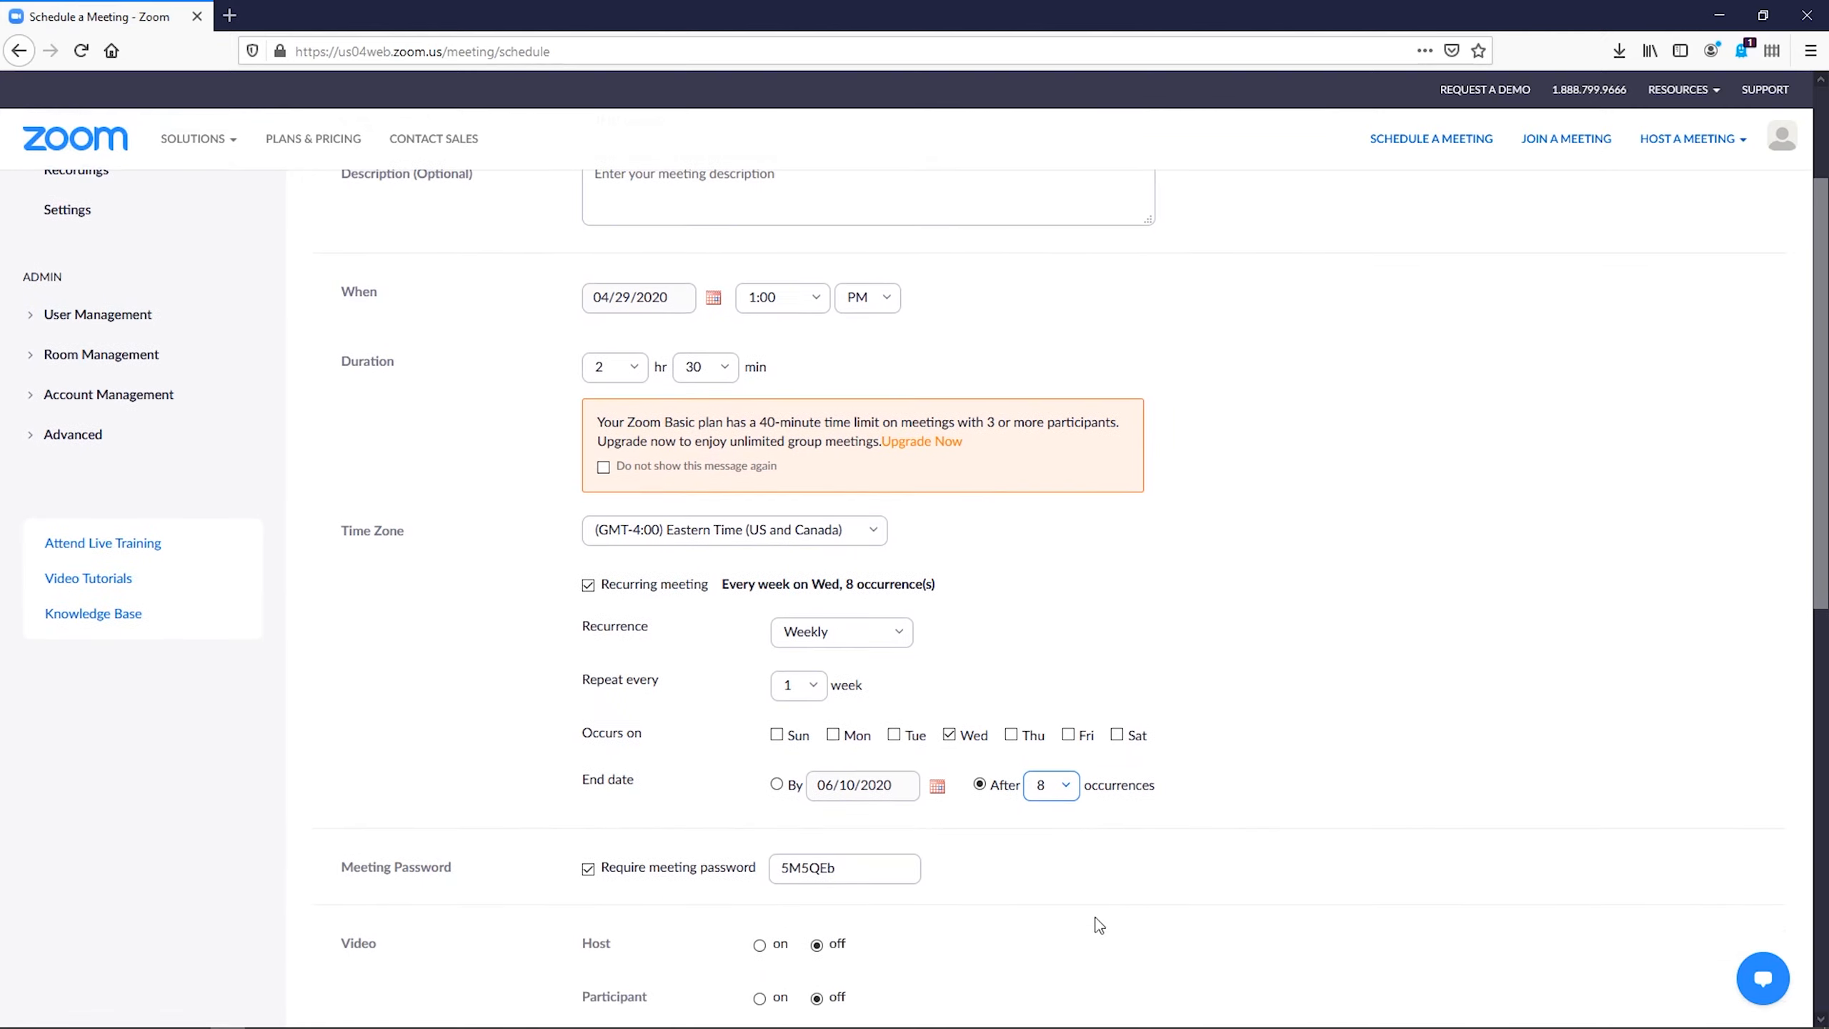
scroll(1096, 923, "down", 2)
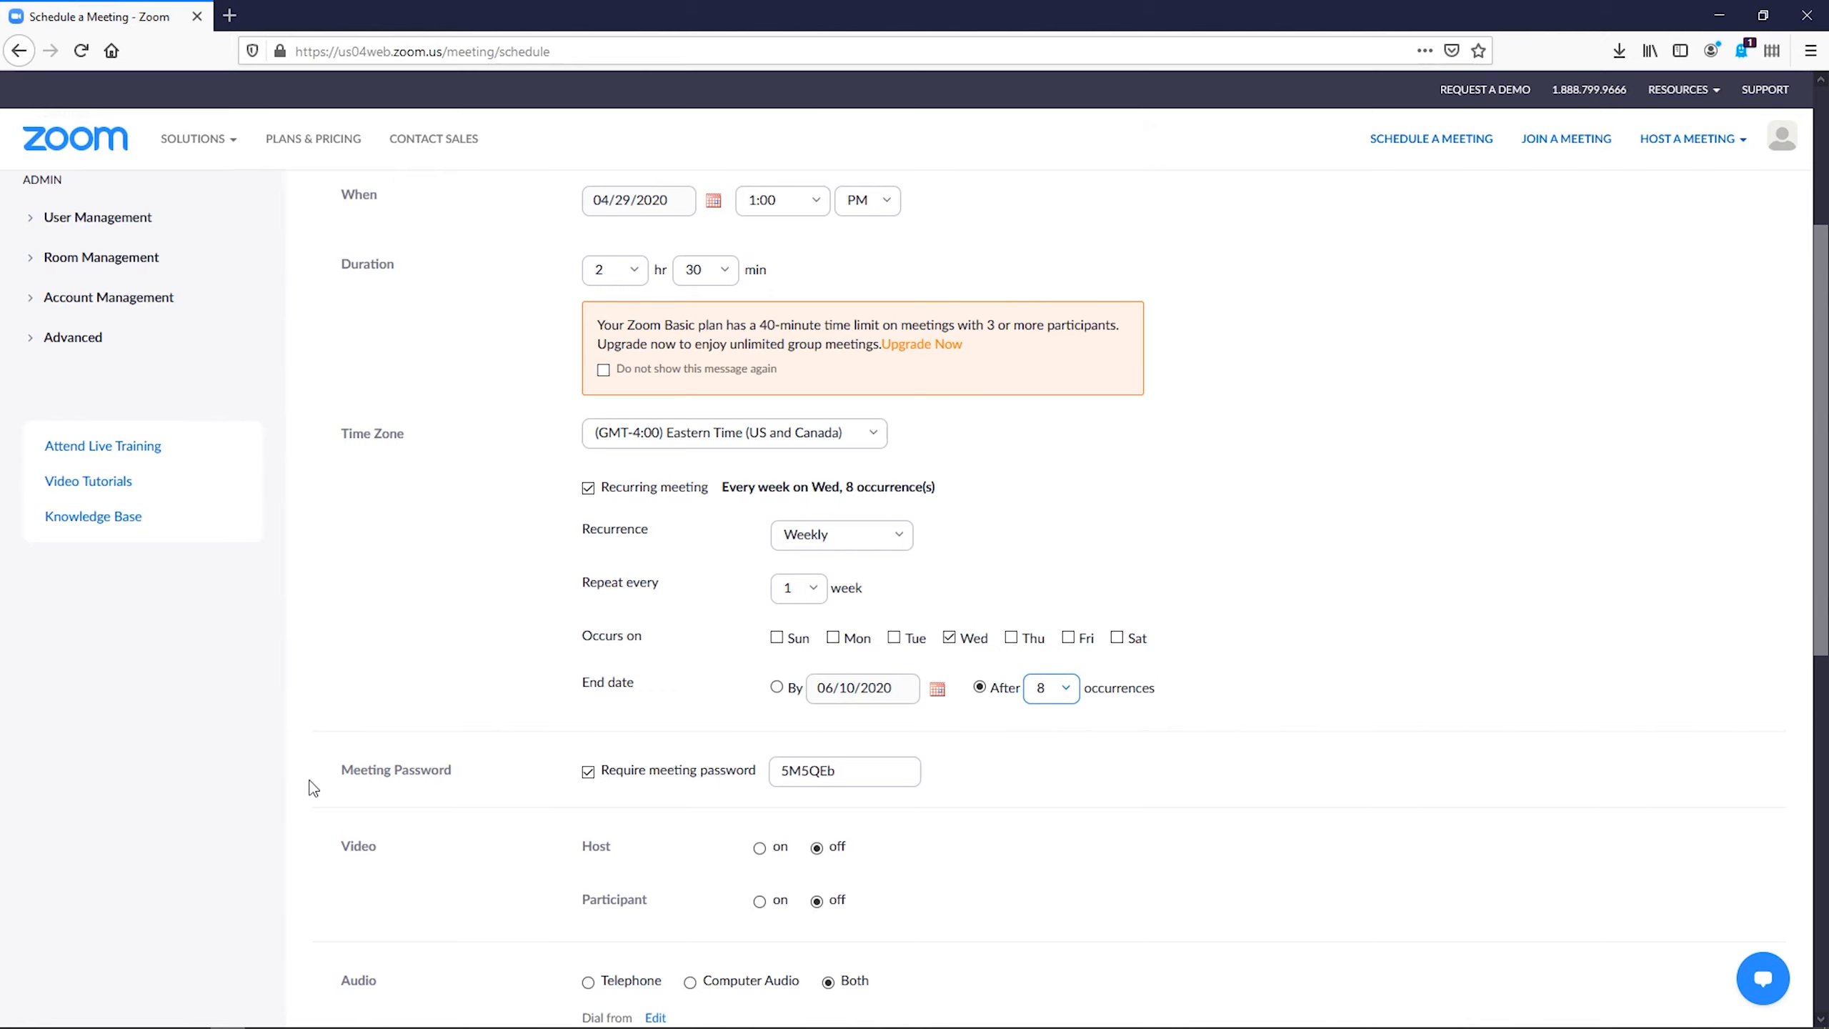
scroll(311, 787, "down", 6)
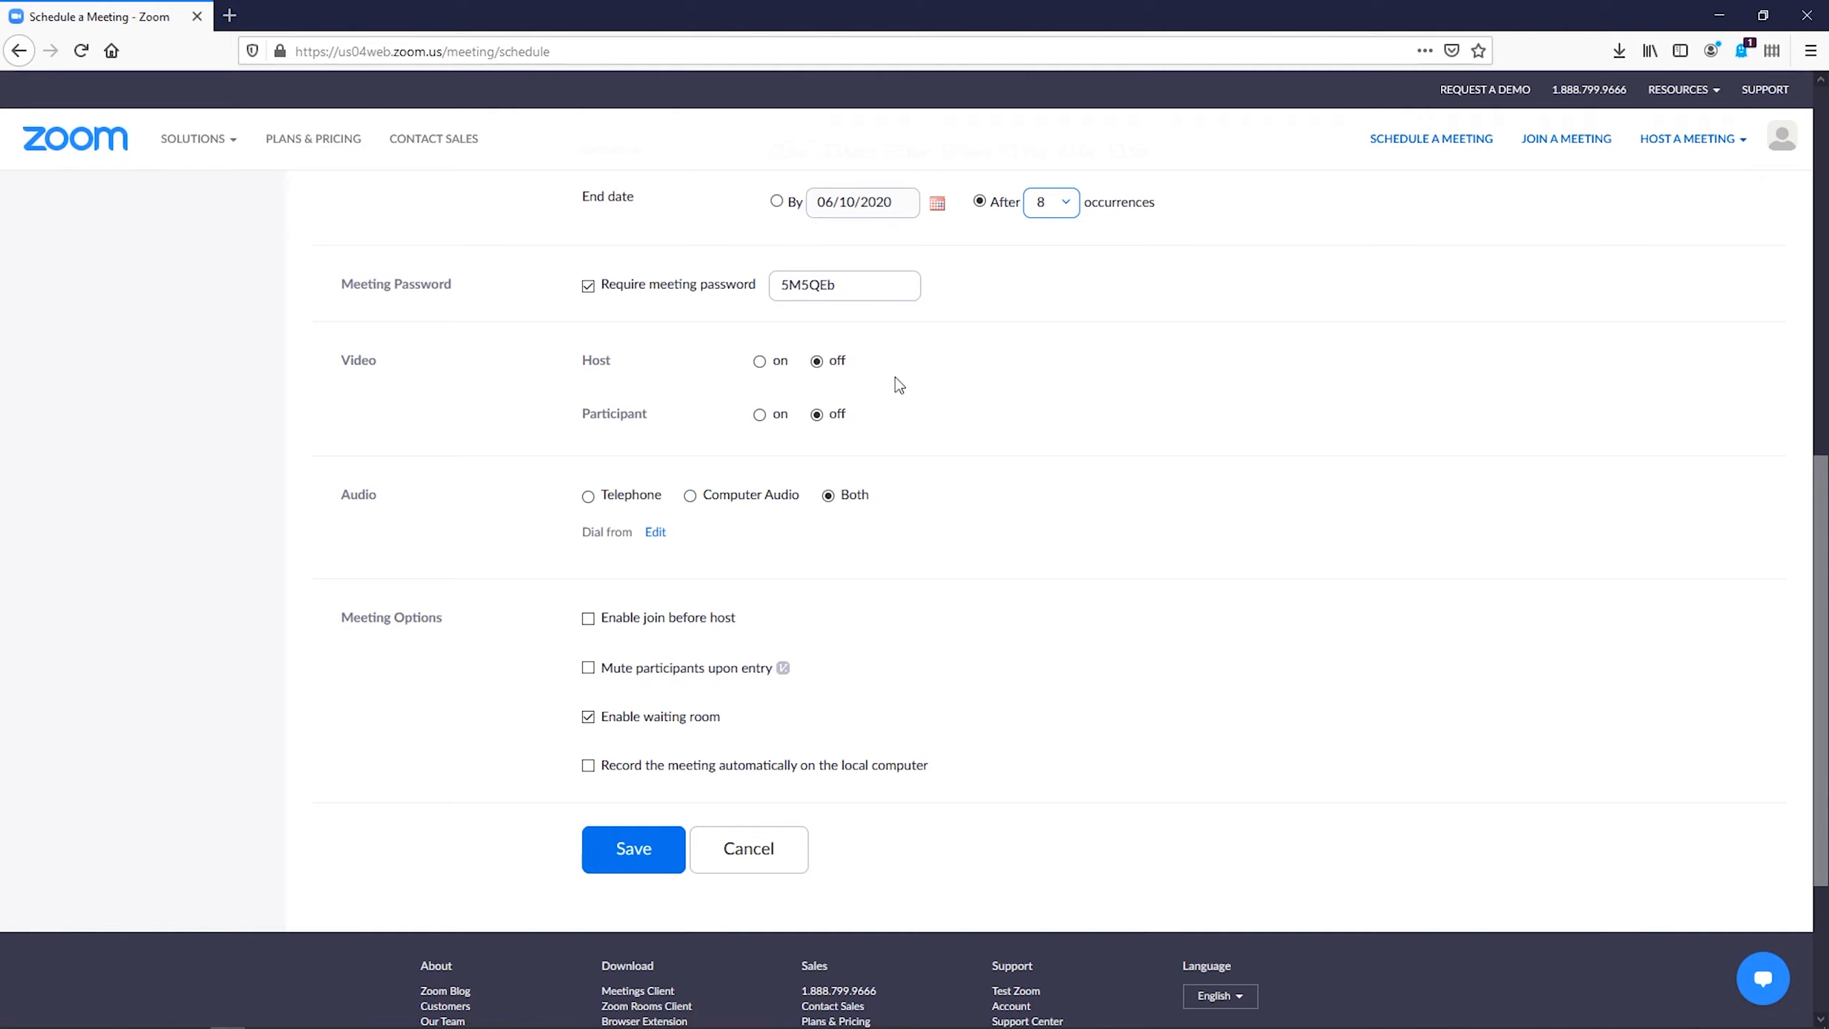
left_click(895, 670)
left_click(638, 863)
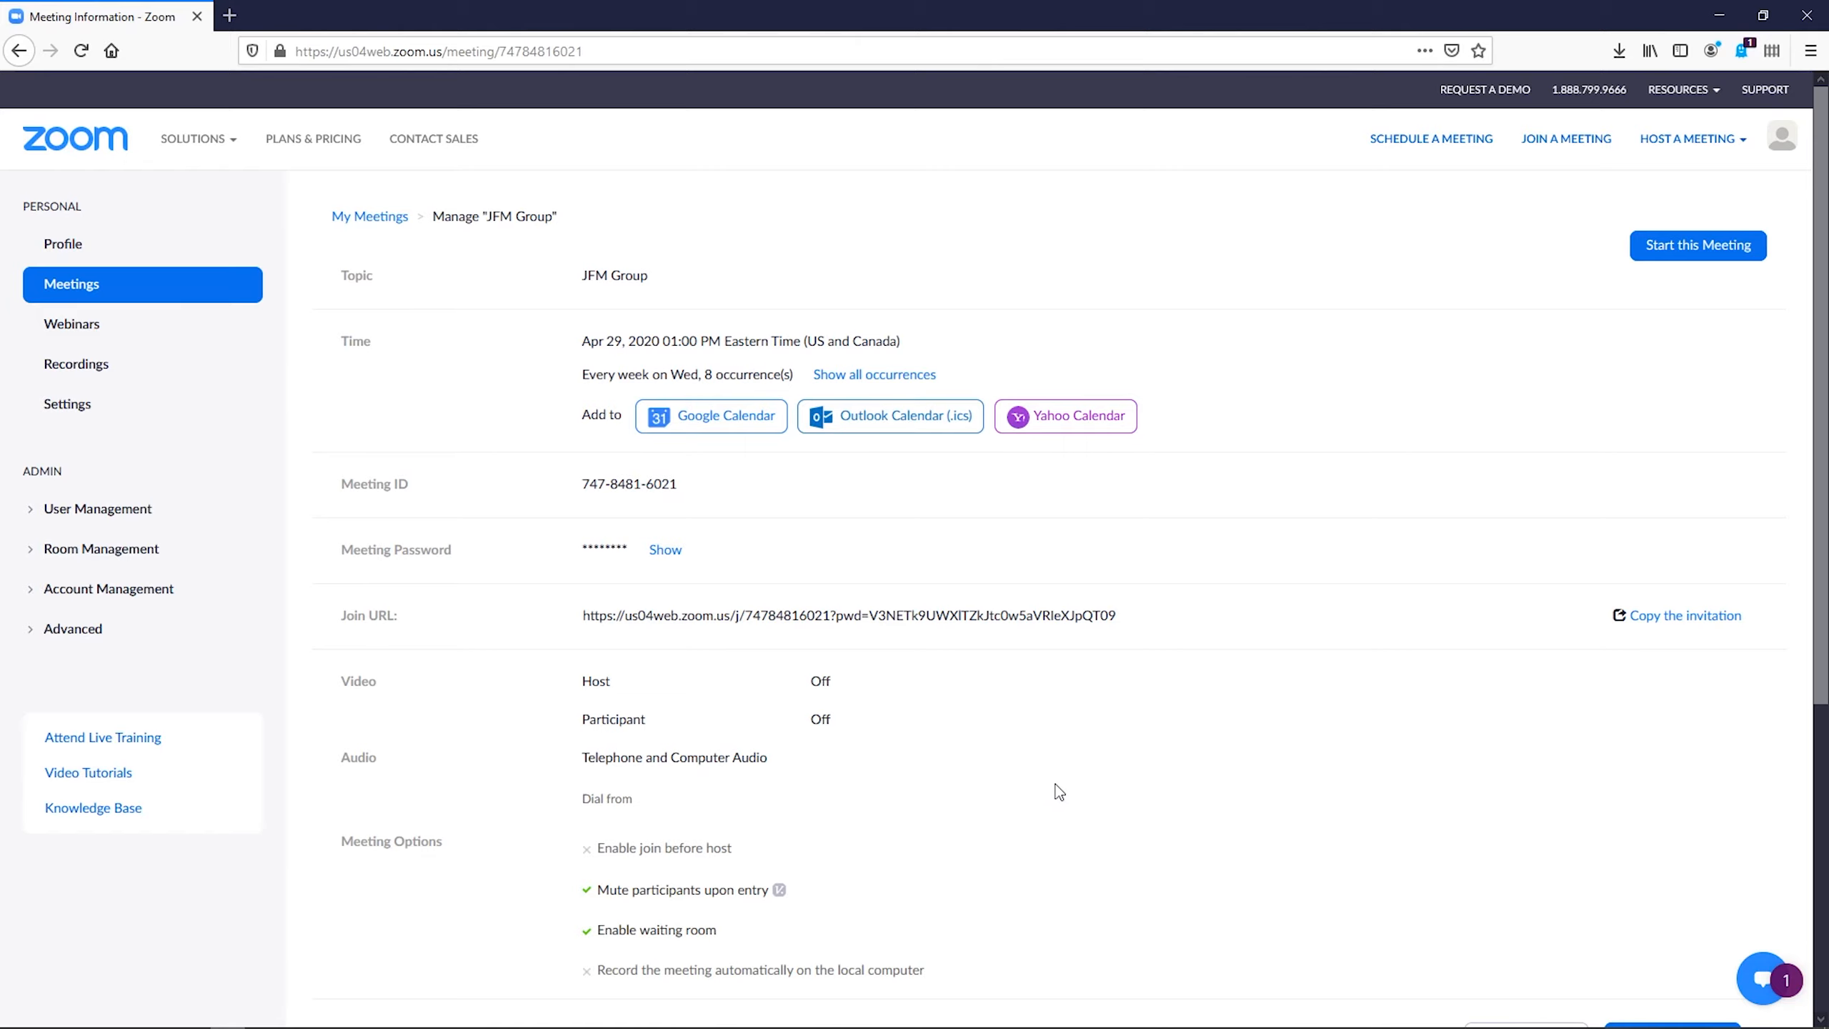
Read through the saved meeting's invitation, copy its full text to the clipboard and close it.
left_click(1725, 620)
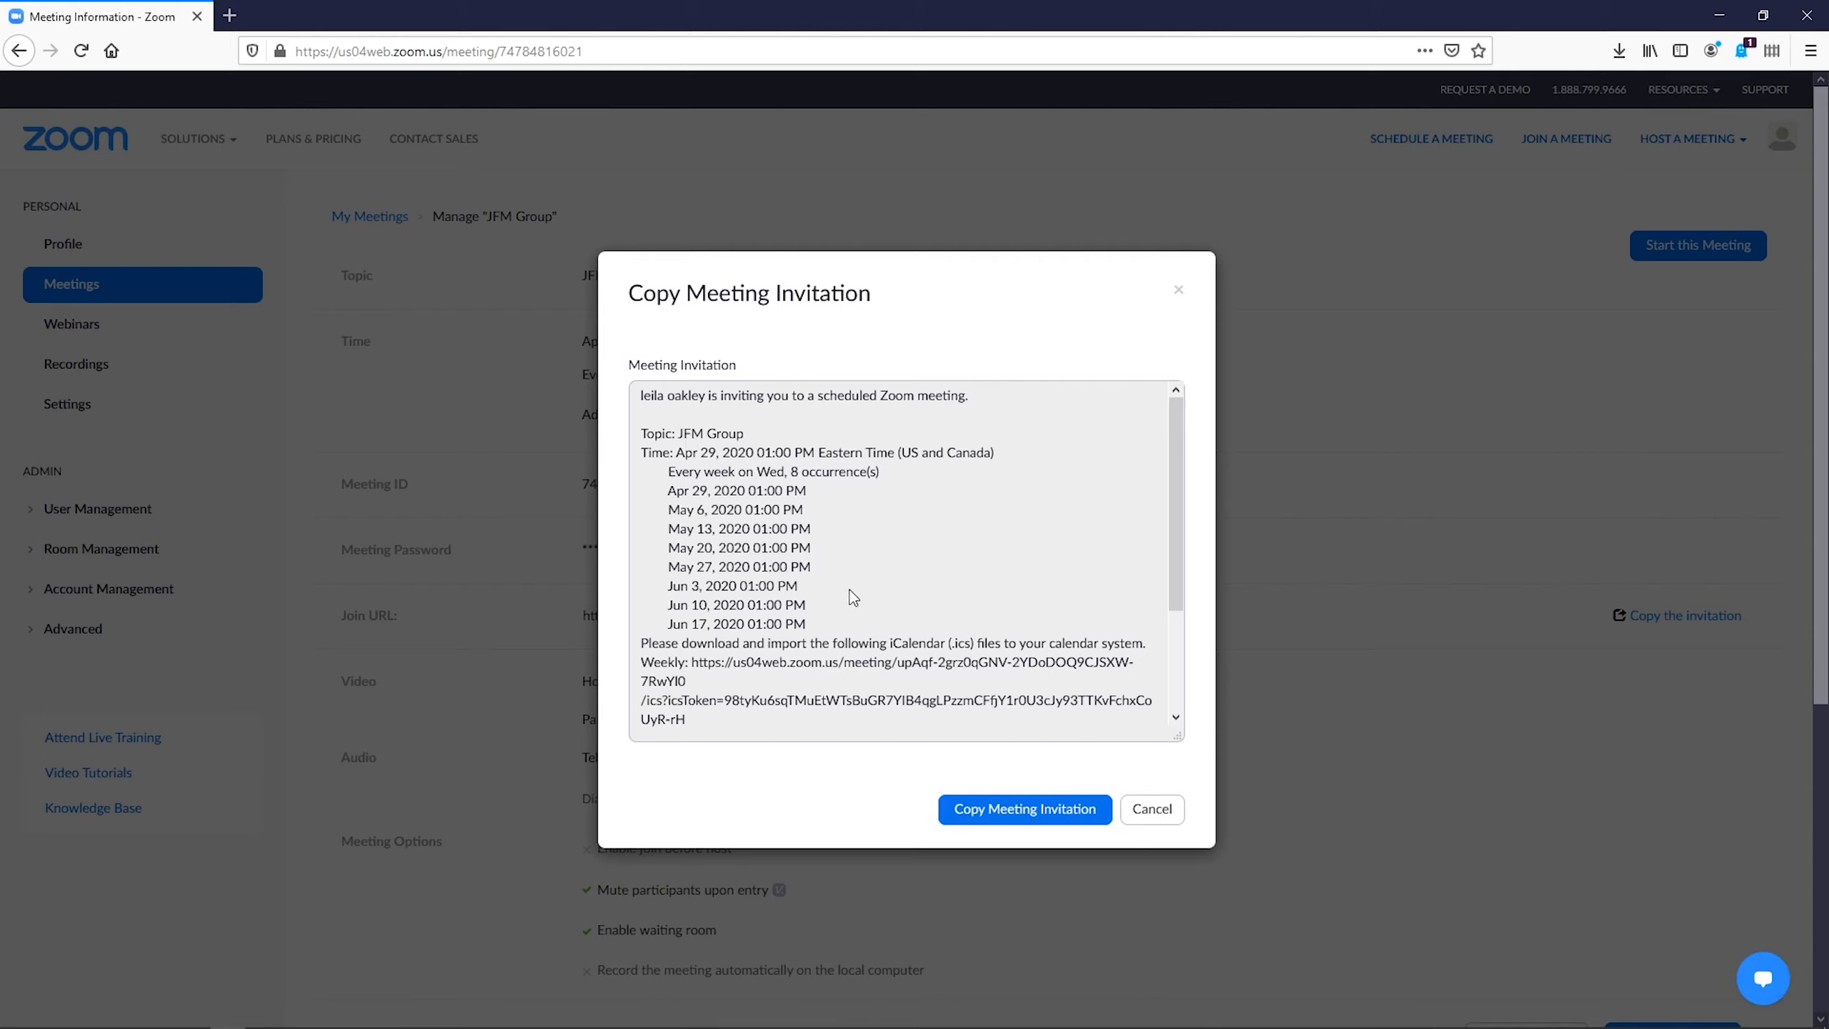
scroll(840, 612, "down", 3)
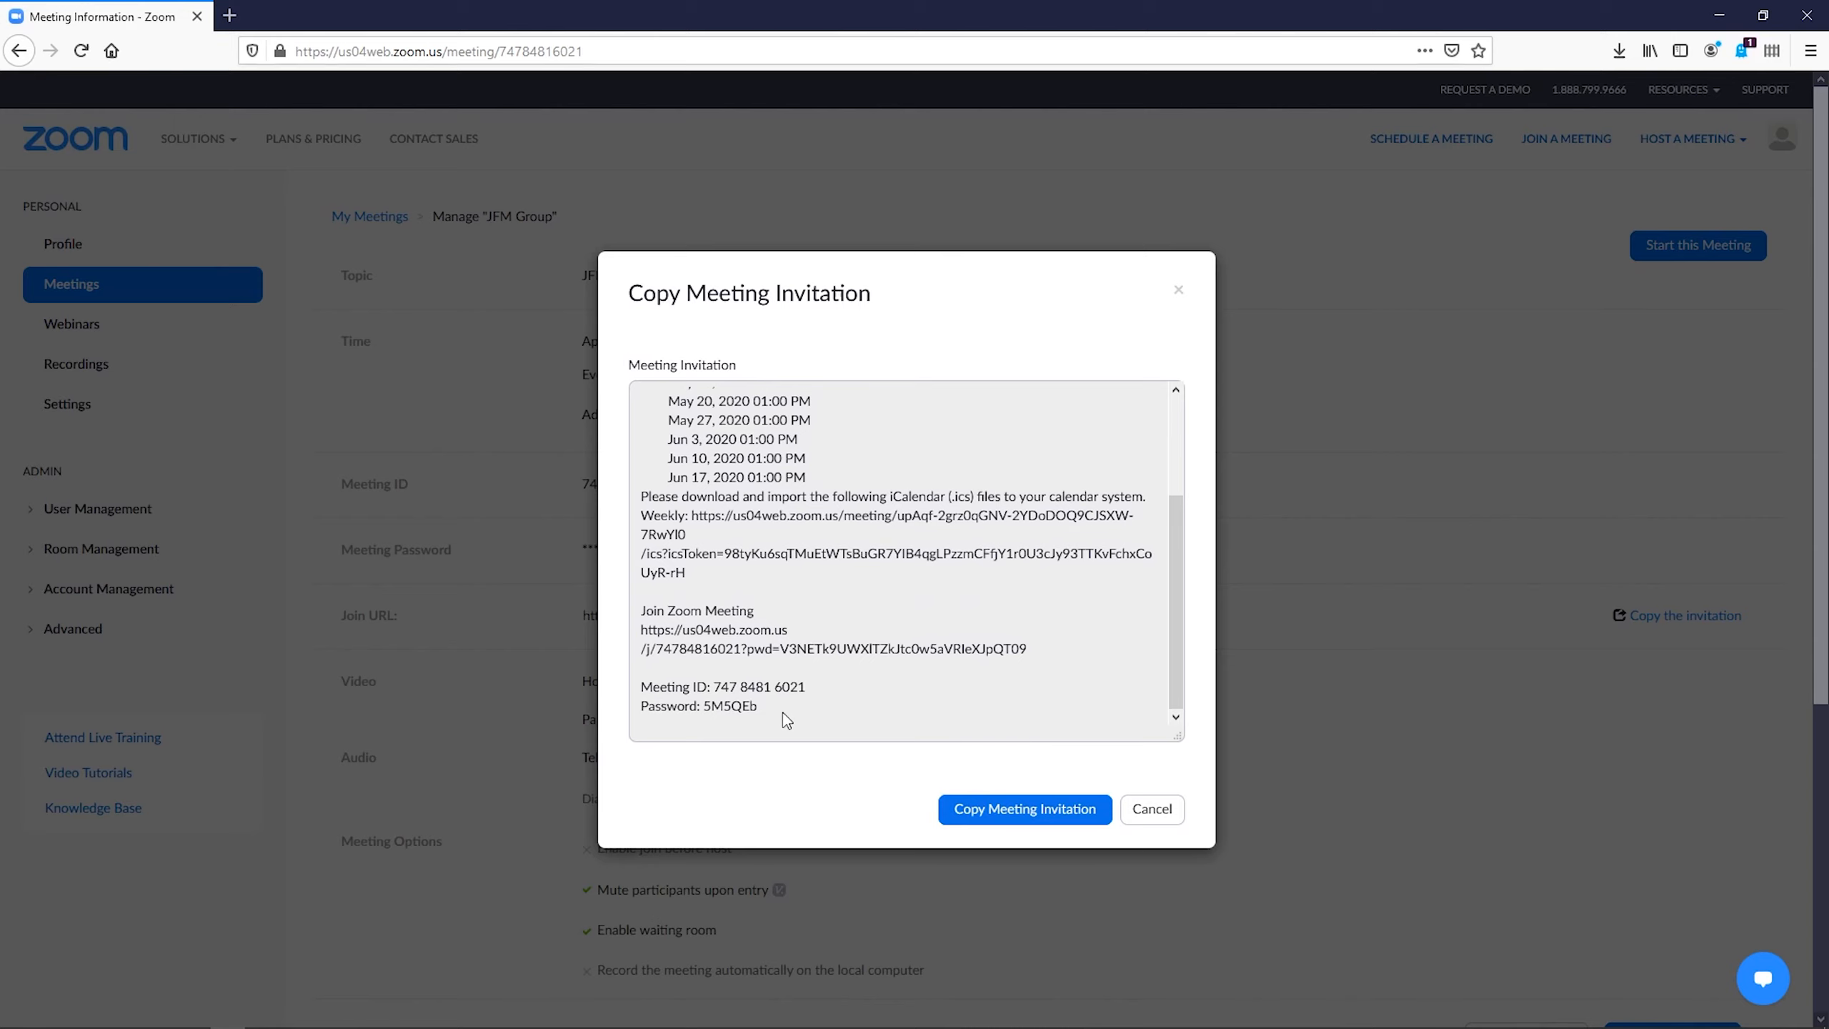
left_click(997, 812)
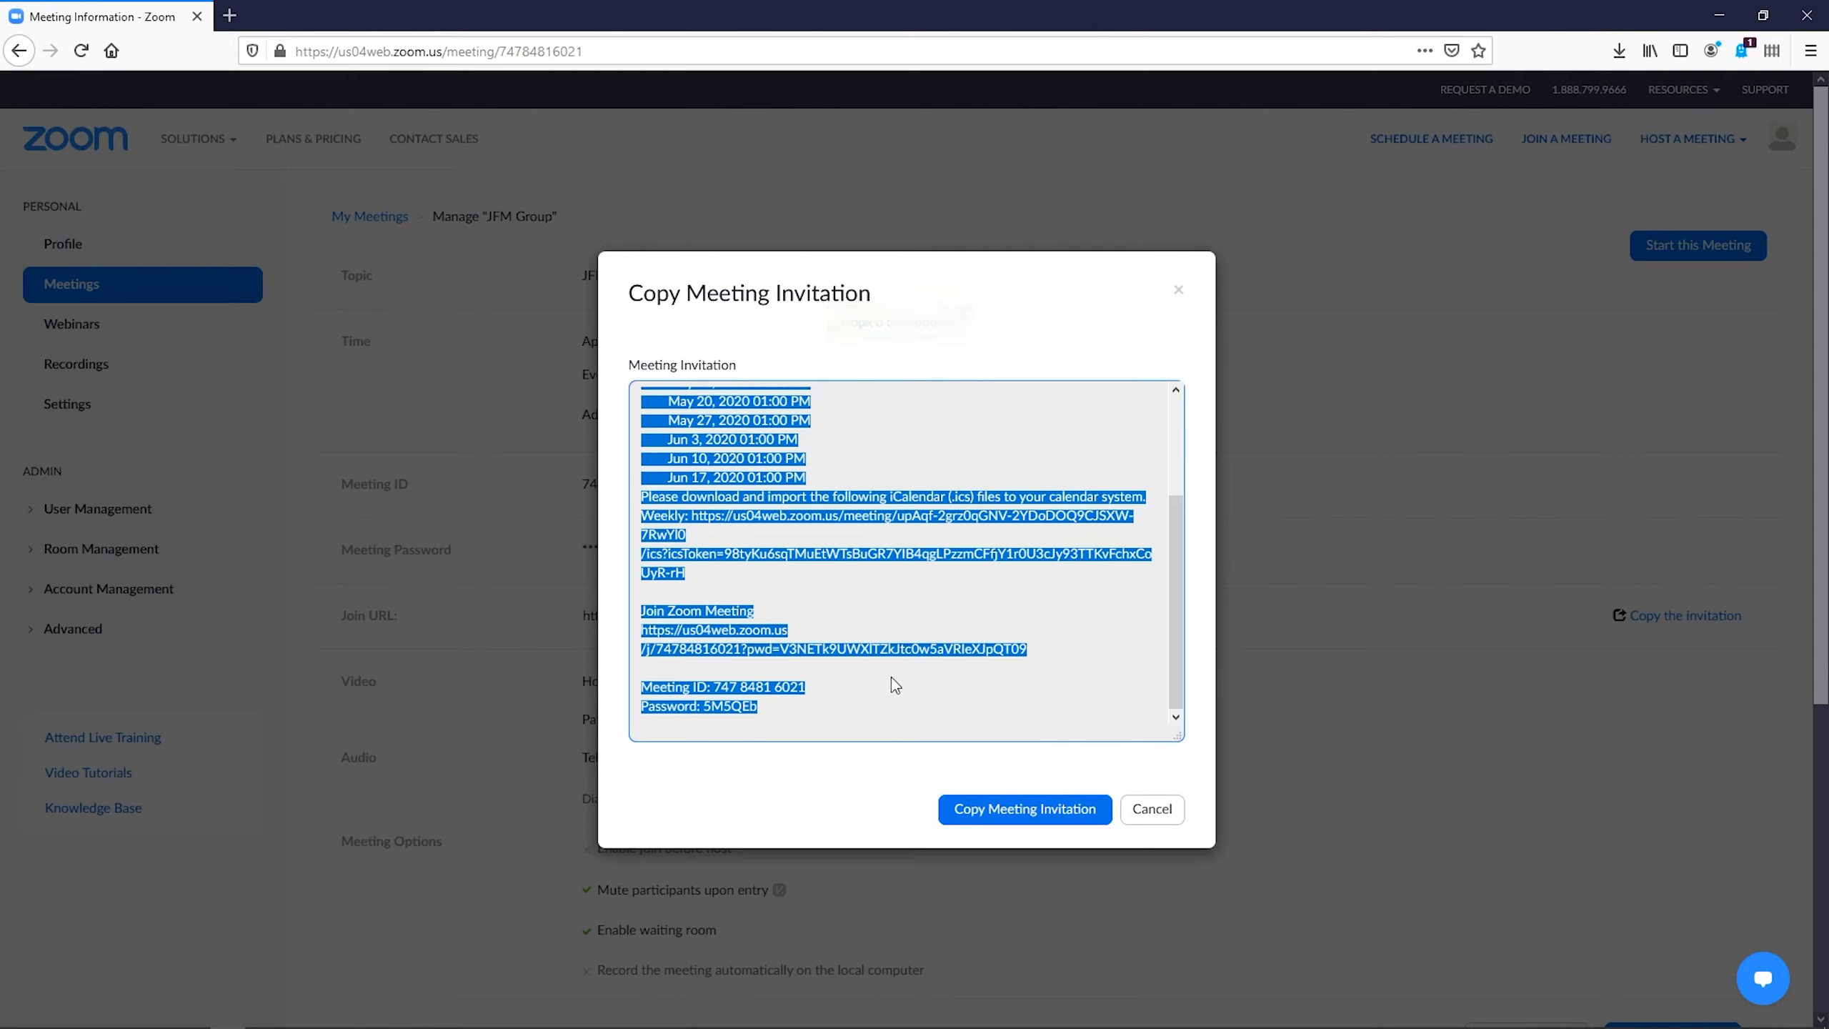
scroll(896, 685, "up", 3)
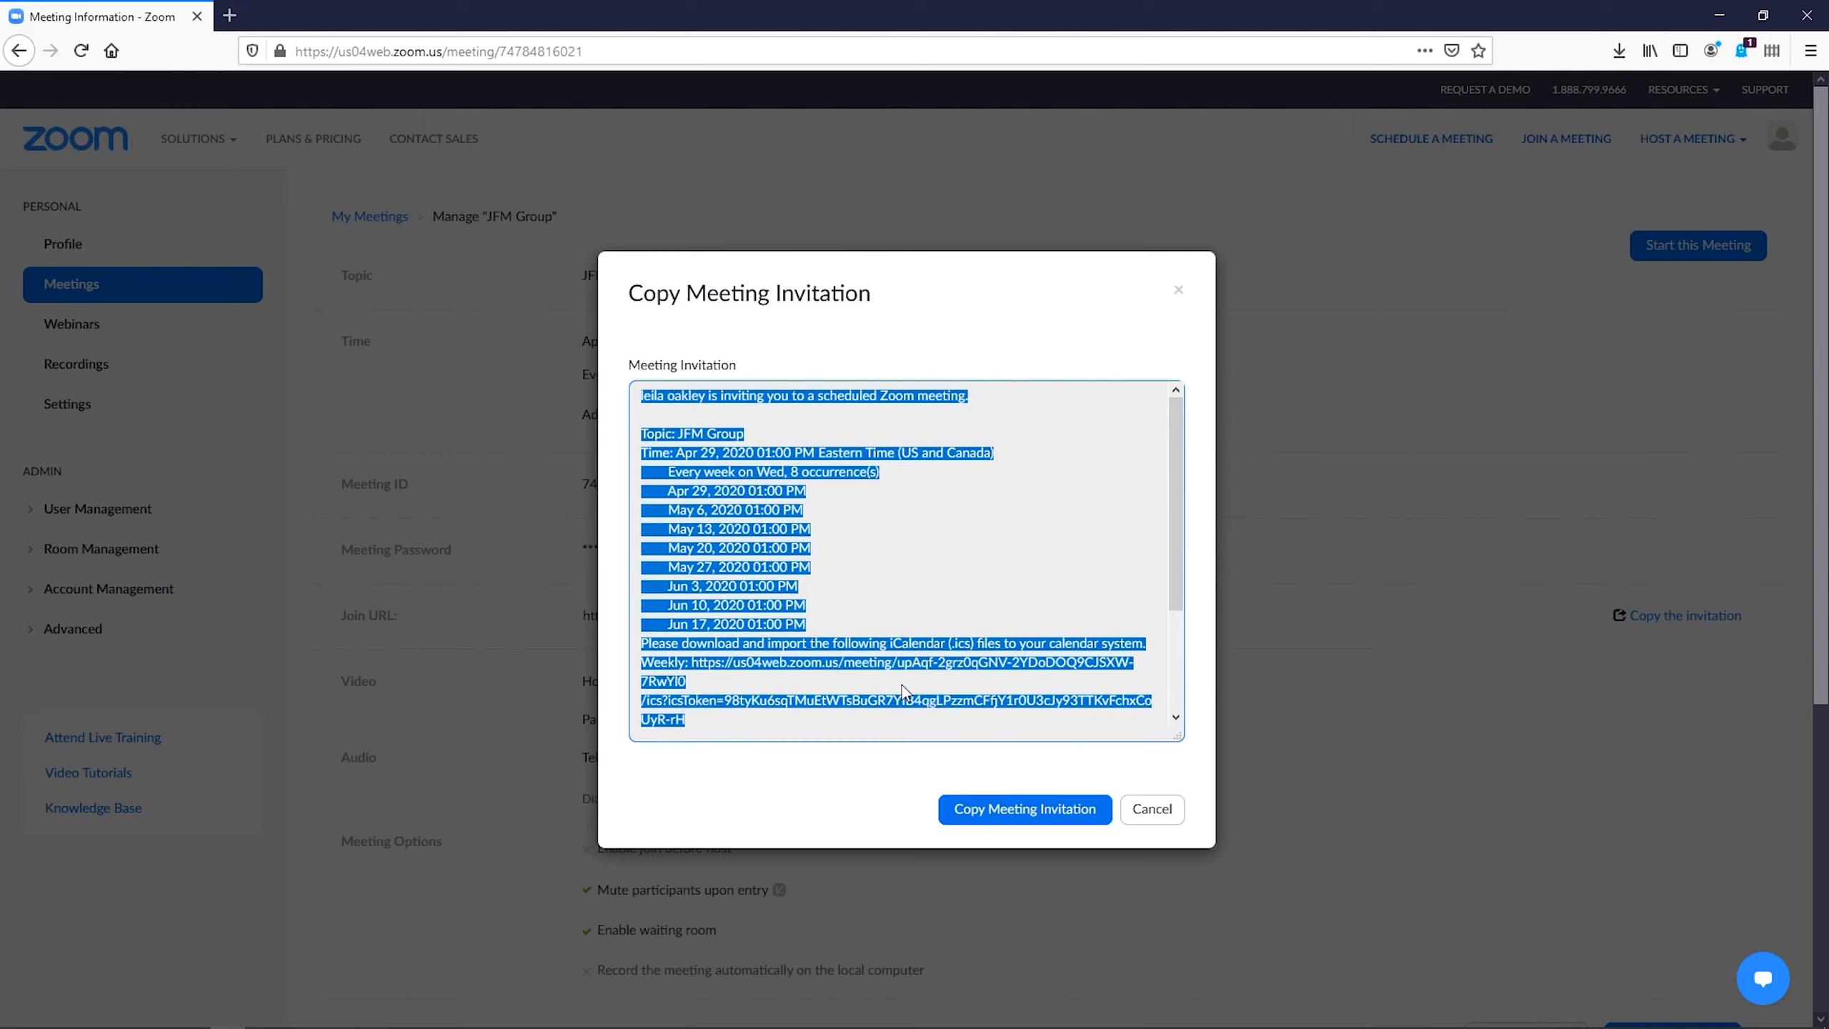
left_click(1152, 808)
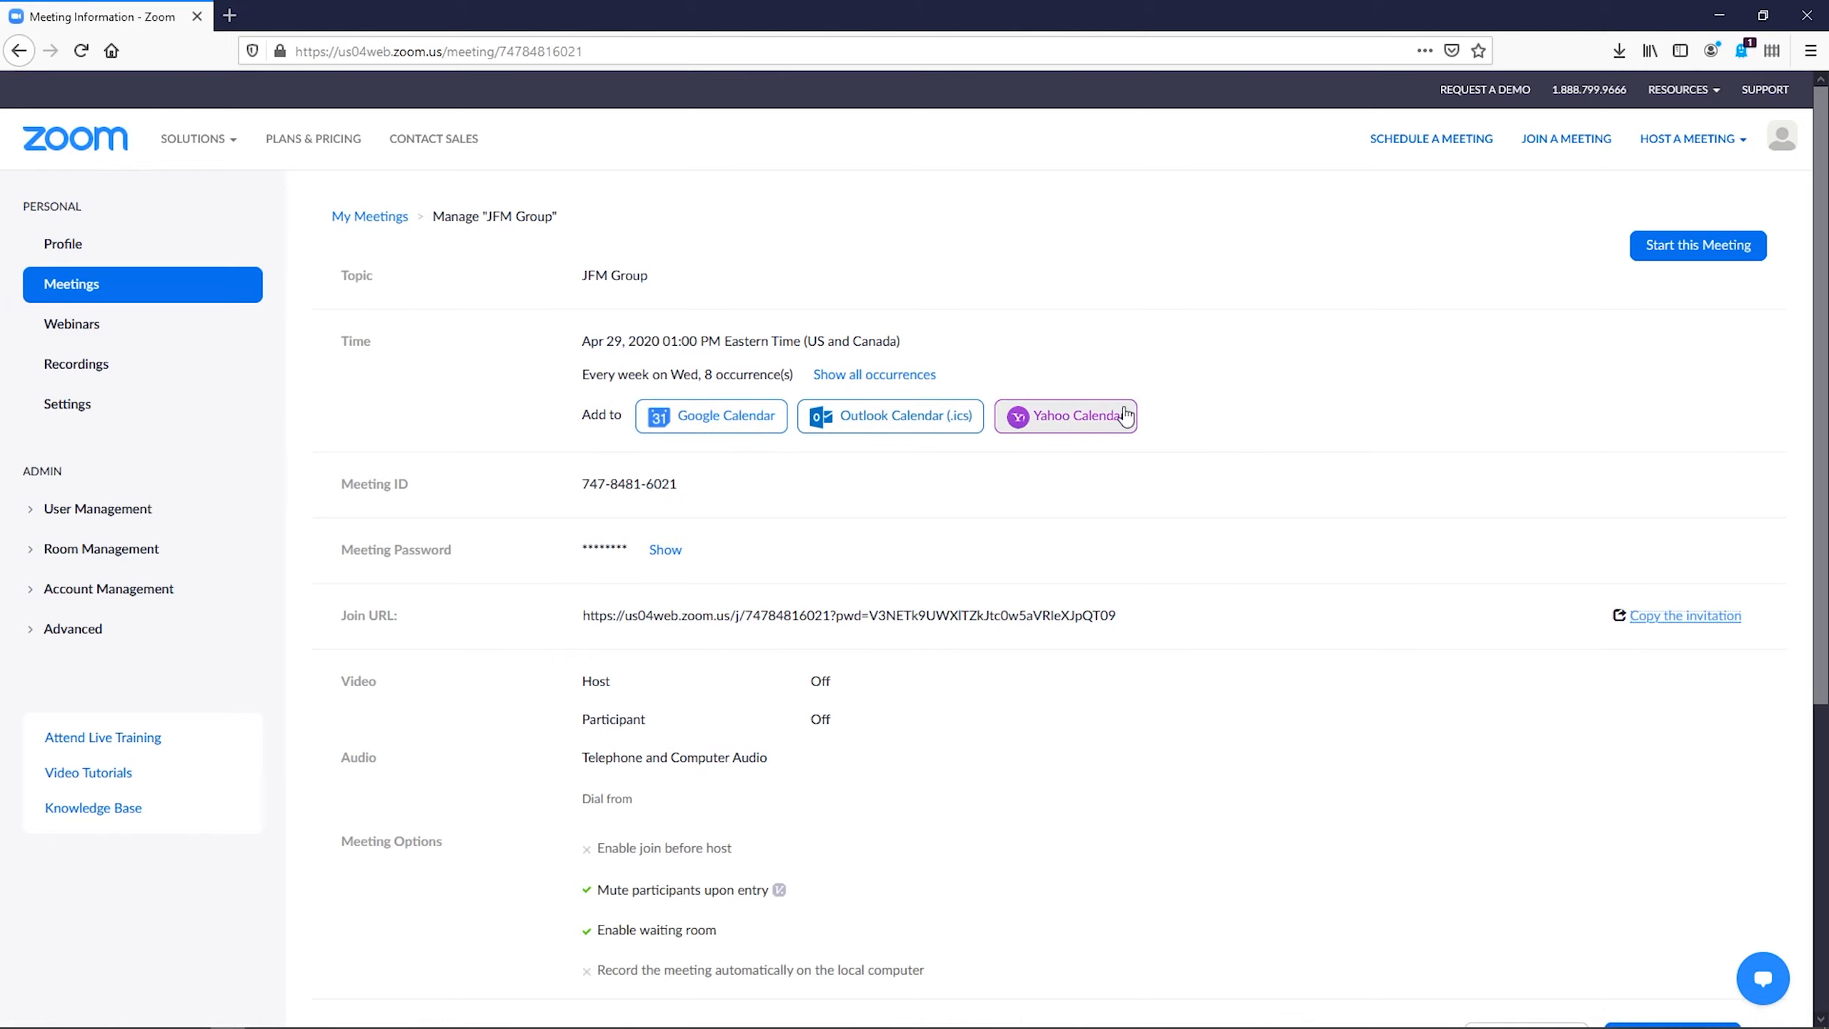
Copy the meeting invitation once more and return to the JFM Group meeting details.
left_click(1663, 618)
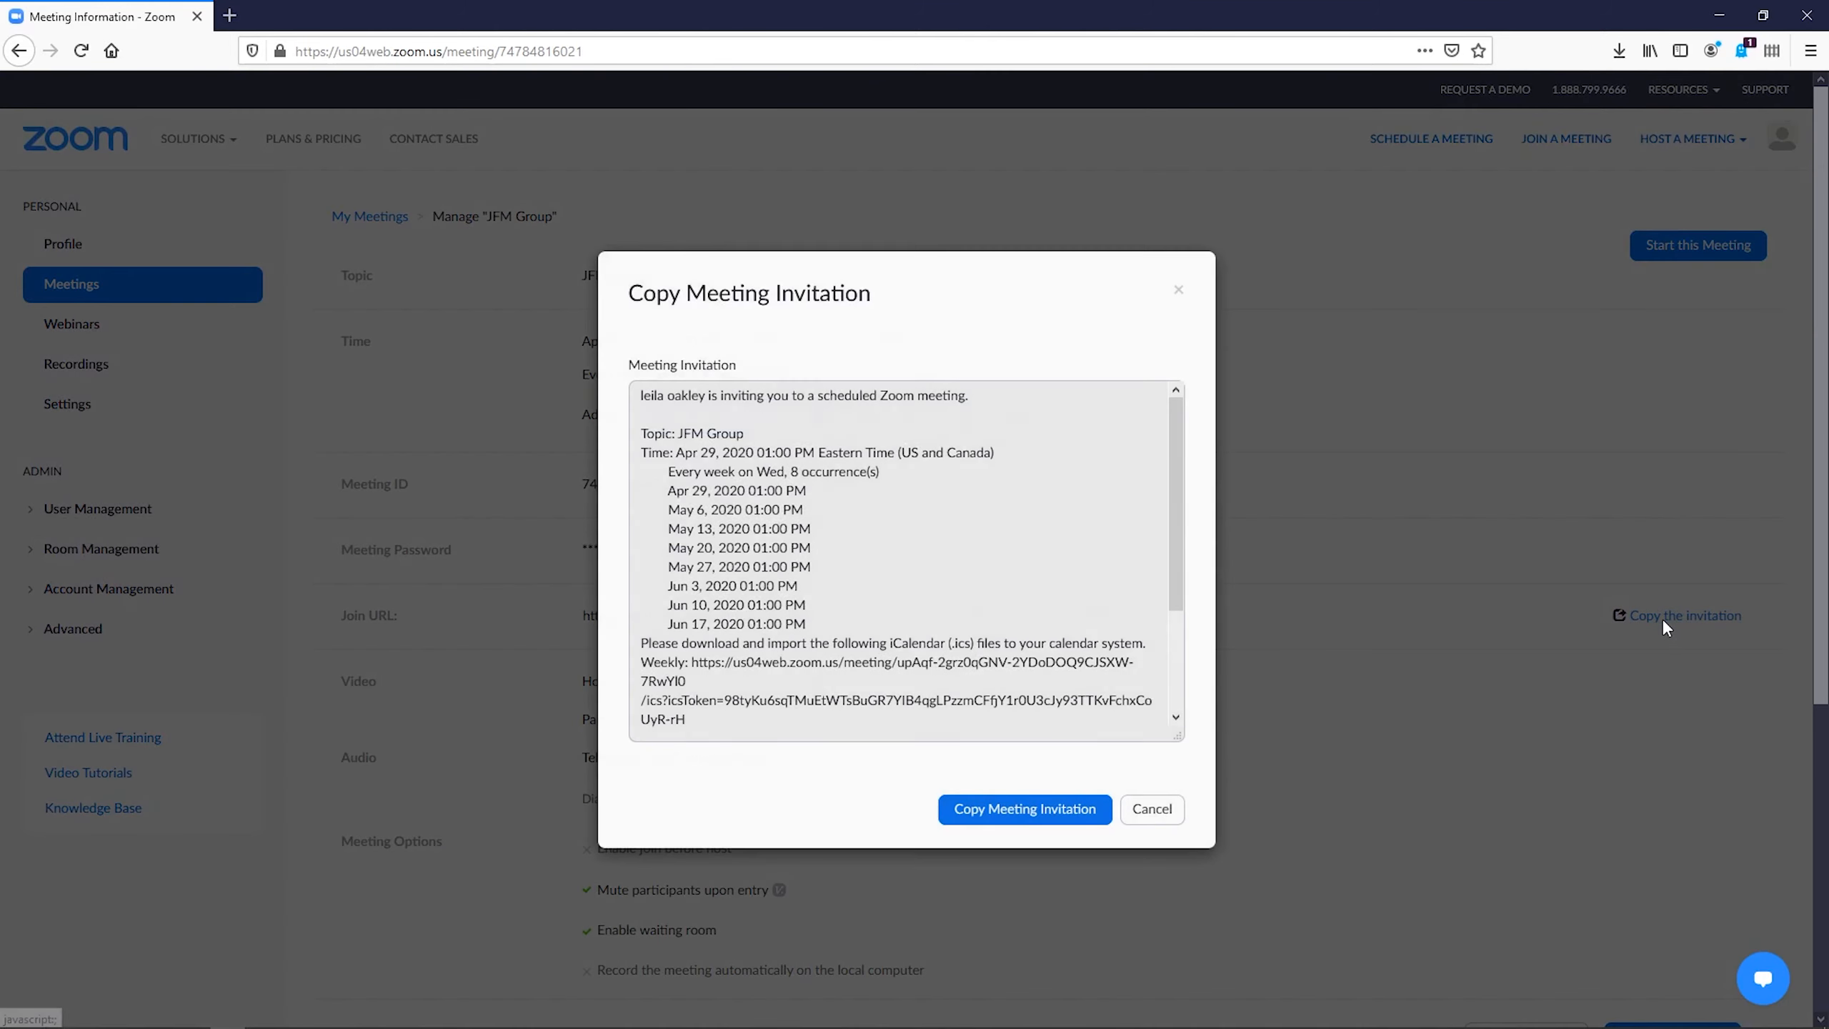
left_click(1046, 818)
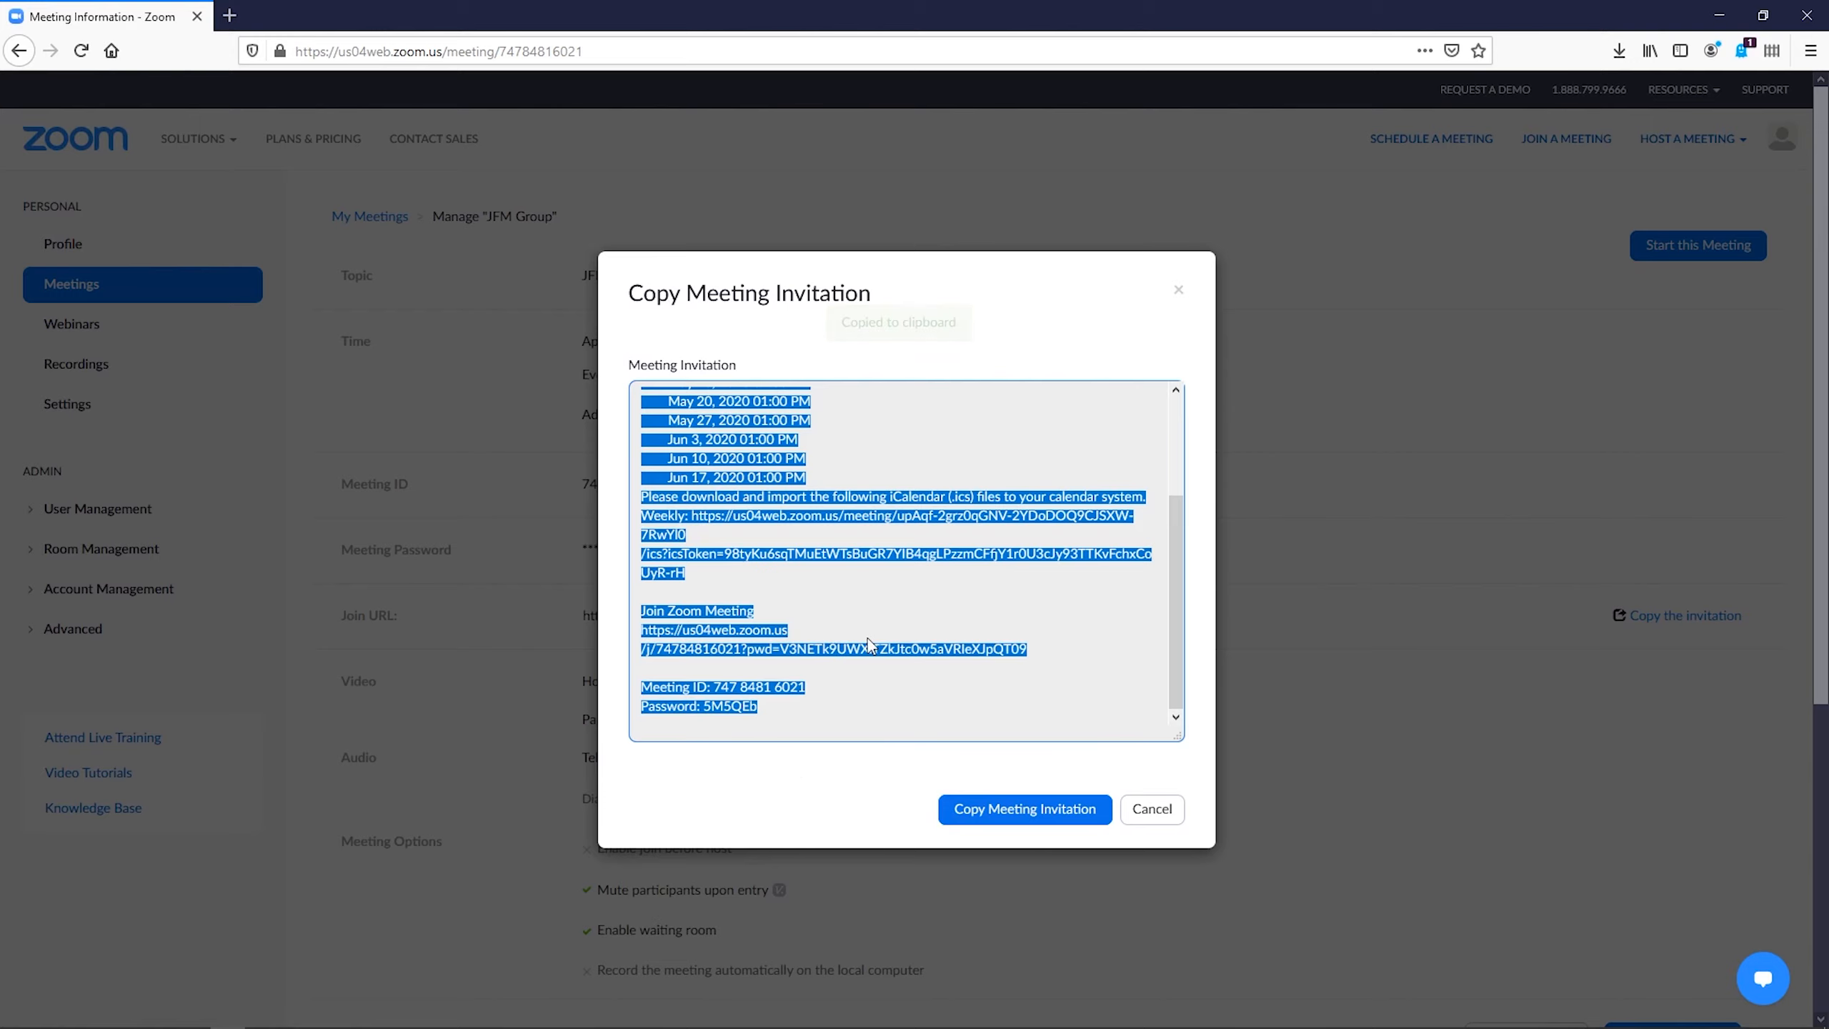
left_click(1163, 803)
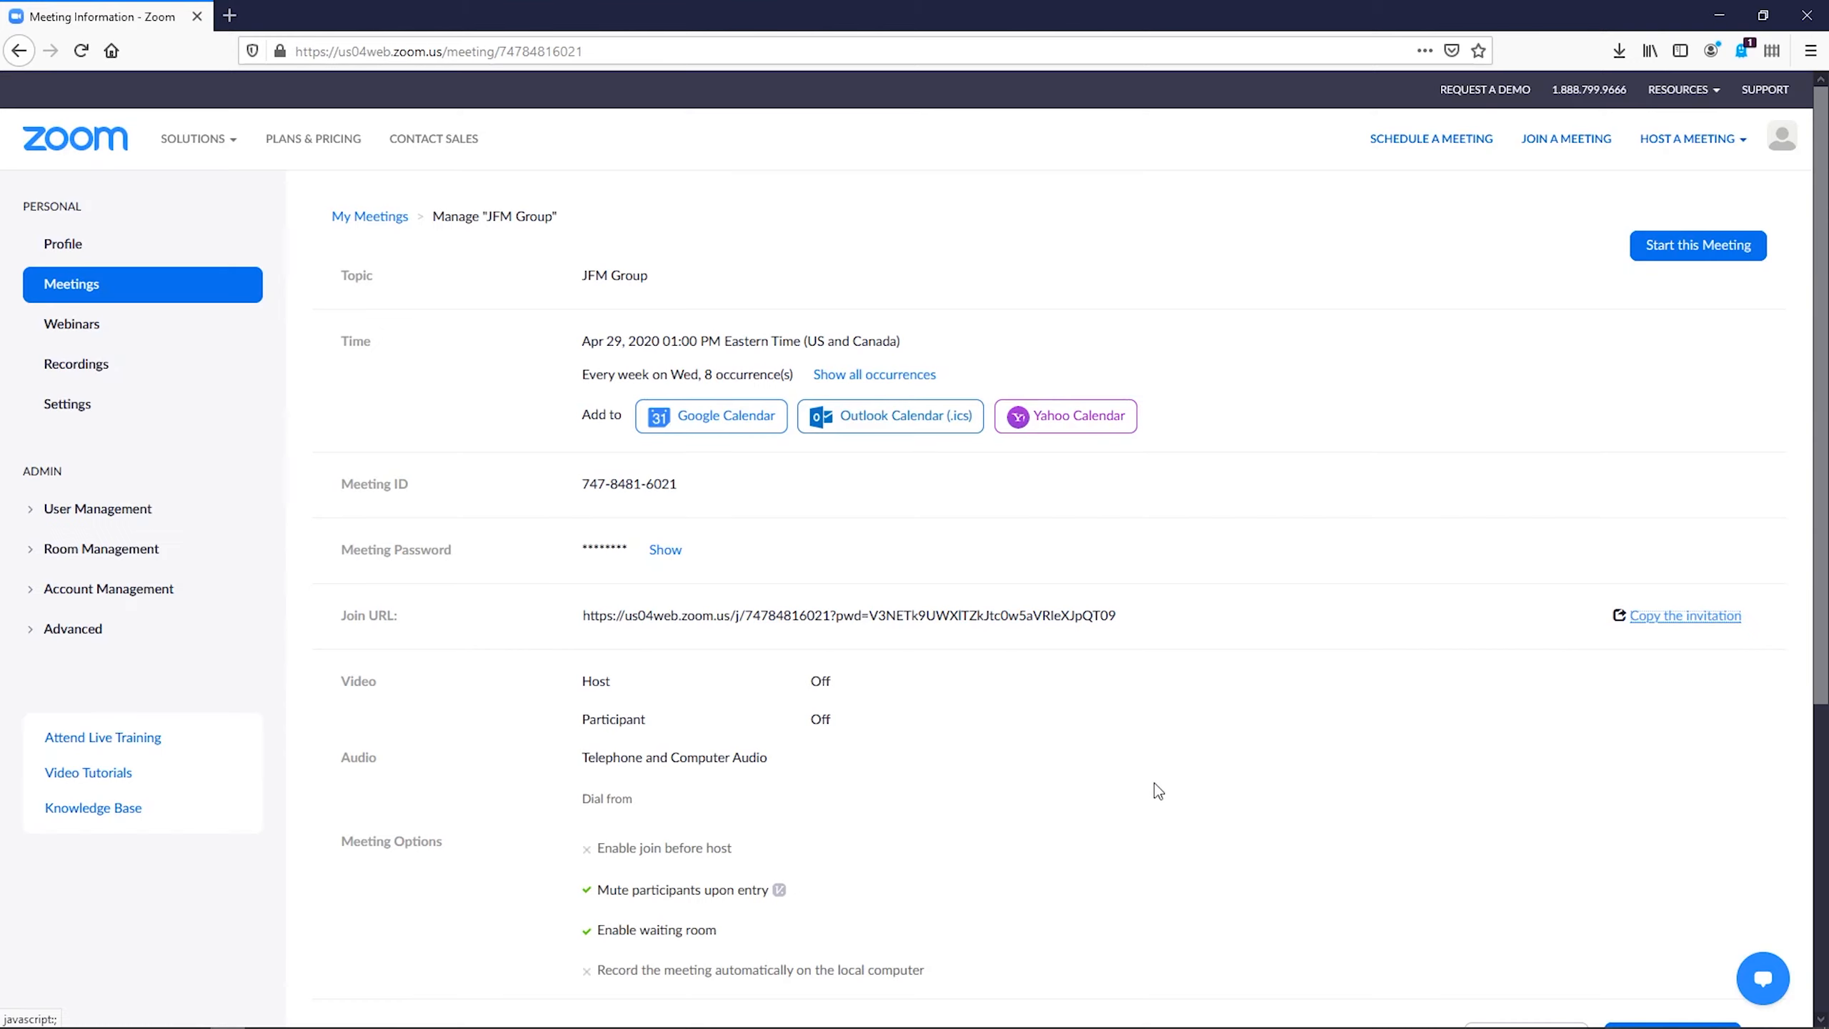